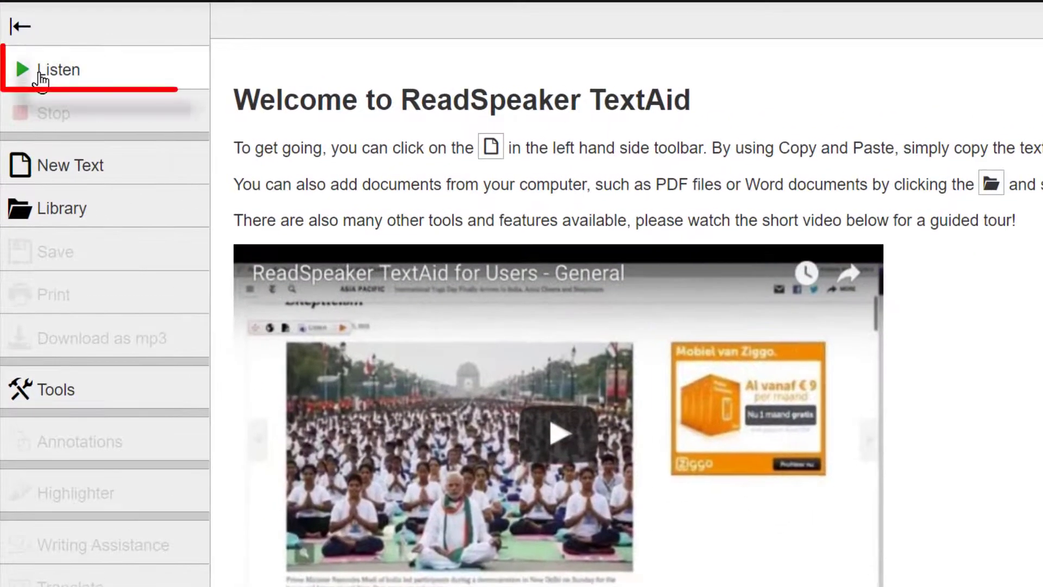
Have the word "Welcome" read aloud, followed by the heading and introductory paragraphs of the welcome page, and stop the reading.
double_click(270, 98)
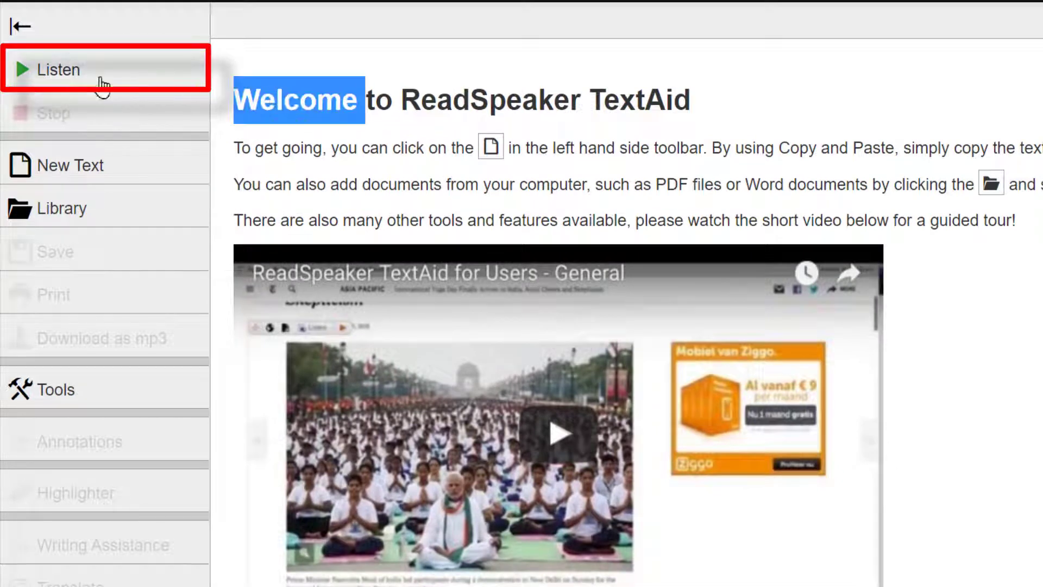
click(43, 71)
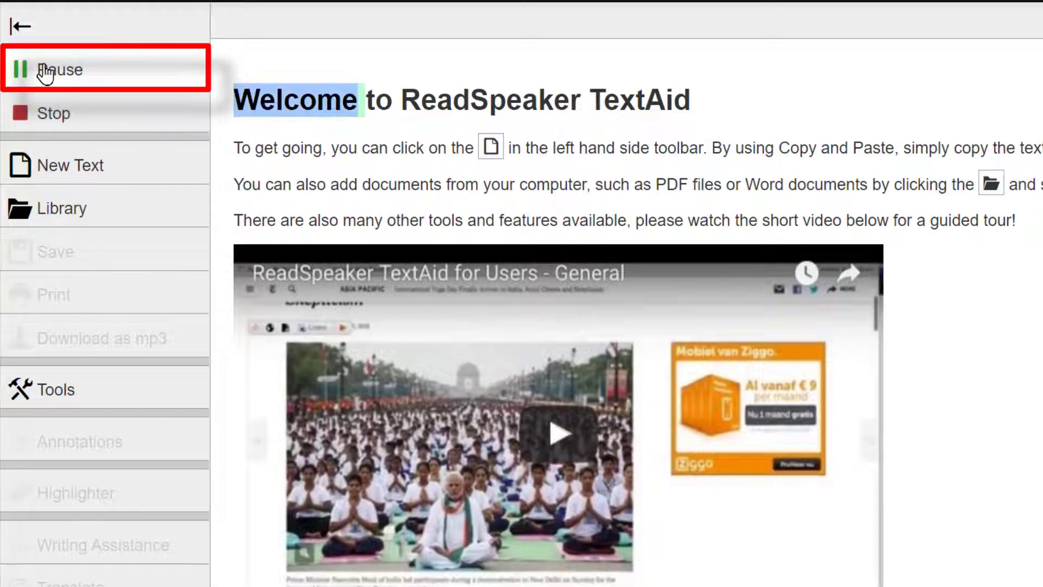
drag(233, 103, 1019, 216)
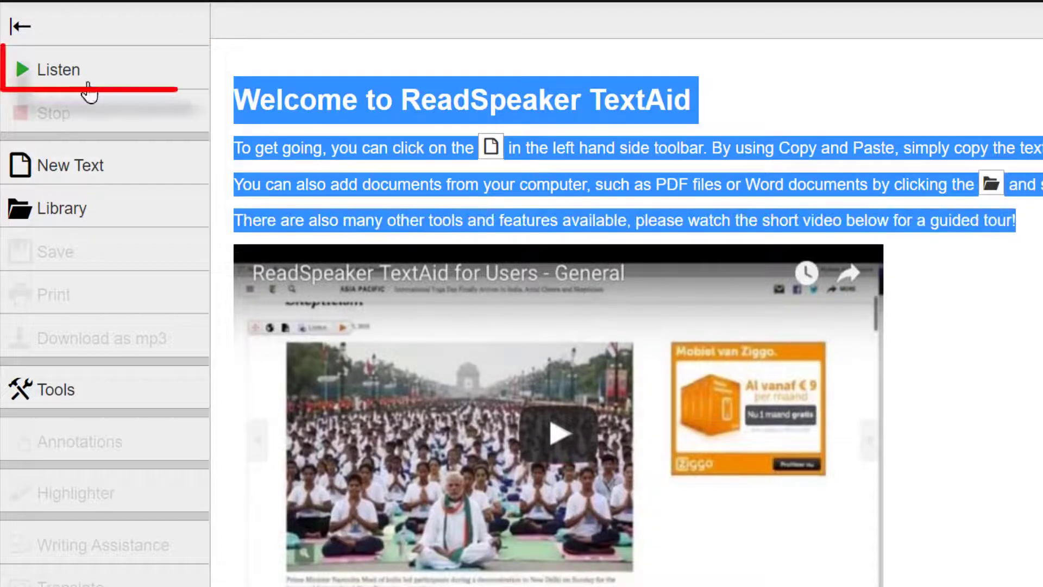
click(49, 71)
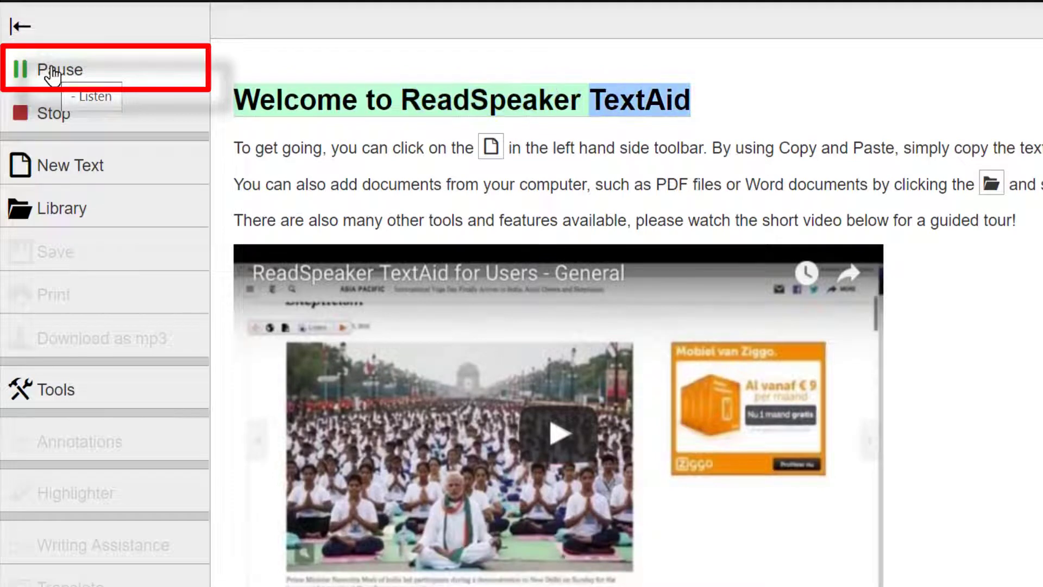
click(45, 114)
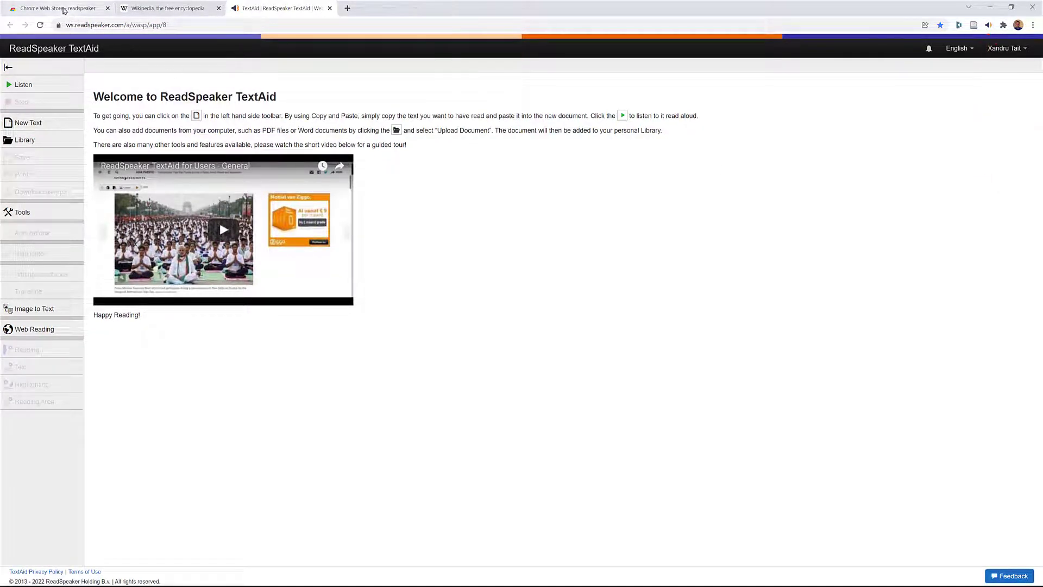
View the TextAid extension's Chrome Web Store listing, and open its reading toolbar on the Wikipedia page, placed above the featured article.
click(61, 10)
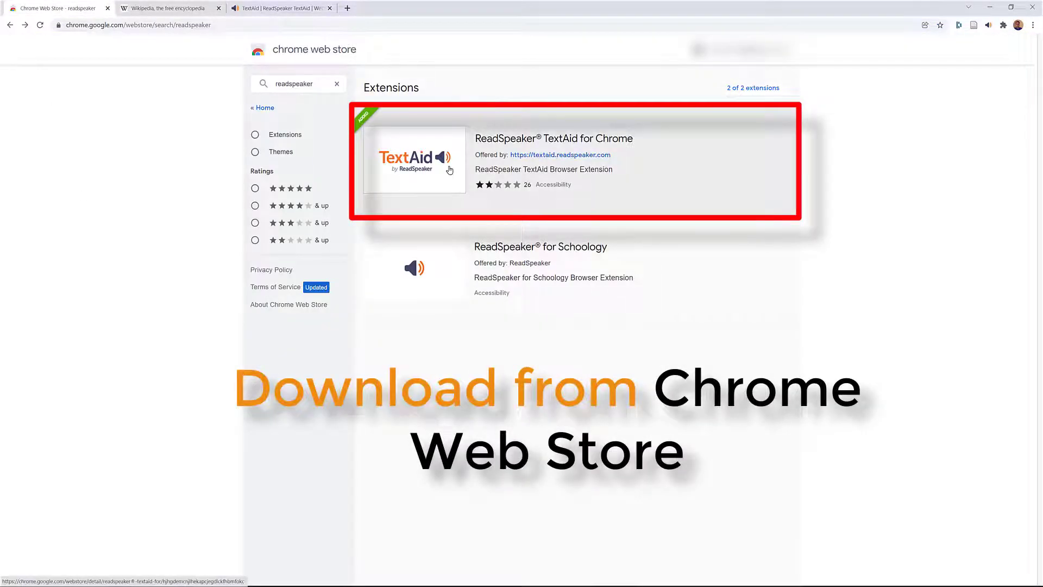
click(180, 10)
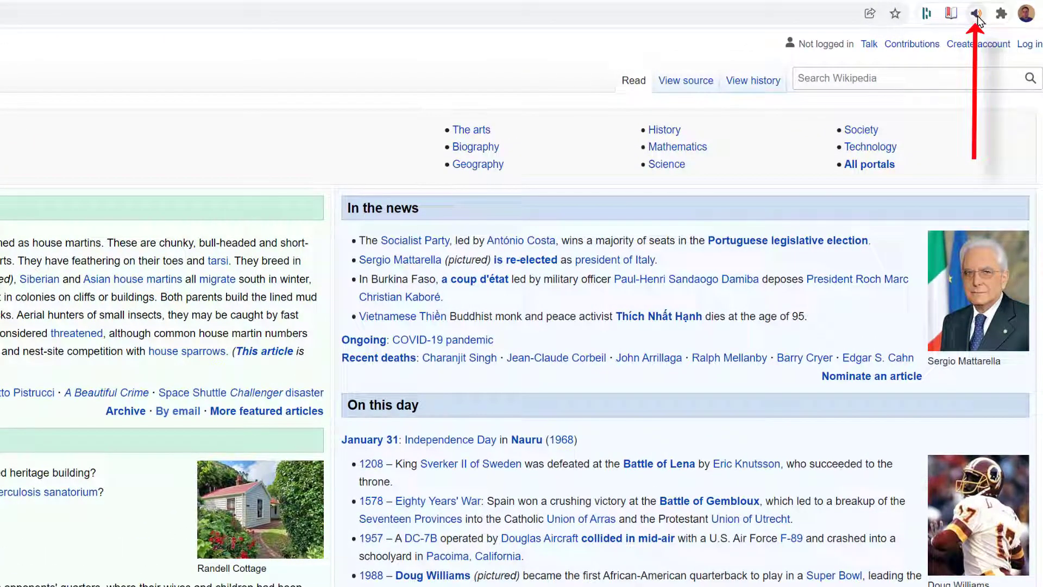
click(976, 15)
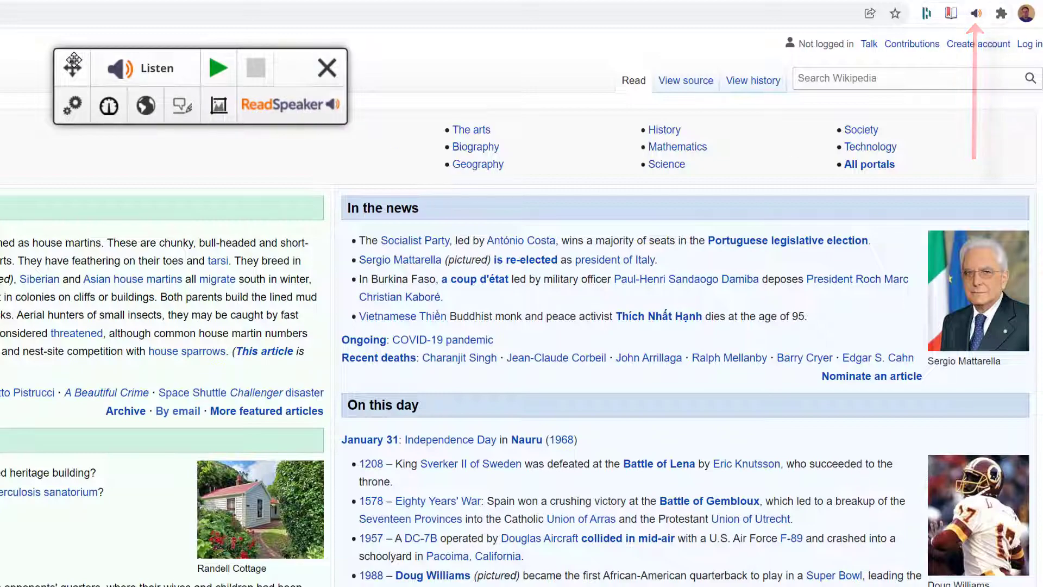
drag(73, 60, 0, 67)
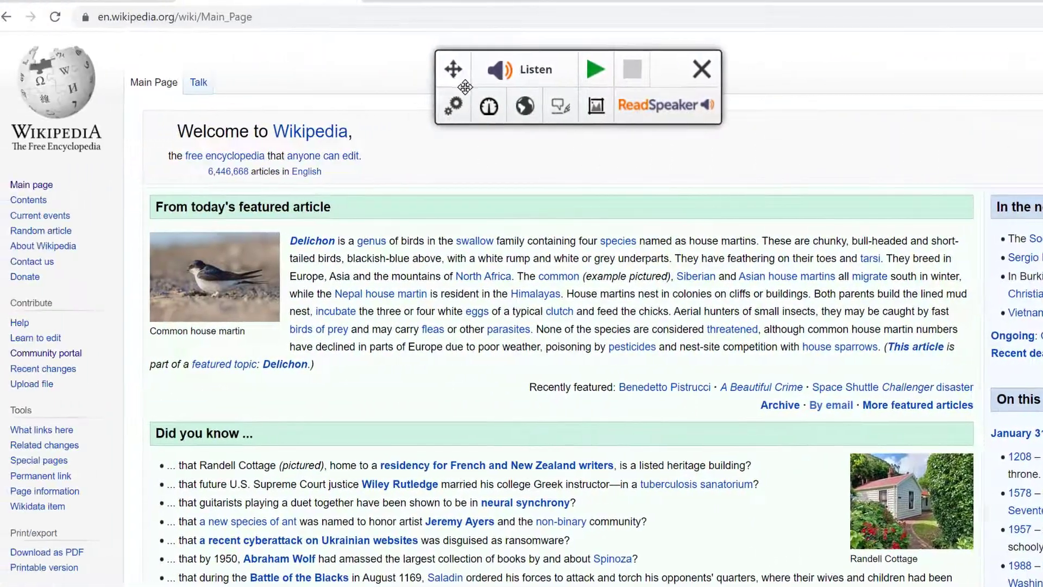
Listen to most of the featured article's Delichon paragraph with the reading toolbar, pausing and stopping the playback.
mouse_move(418, 241)
mouse_down()
mouse_move(569, 289)
mouse_move(640, 329)
mouse_up()
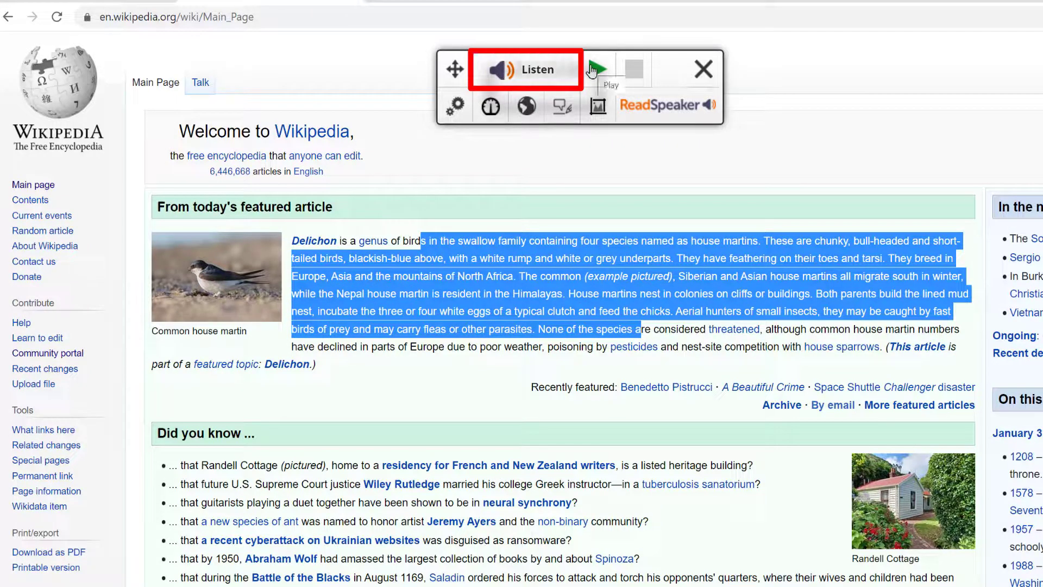
click(516, 71)
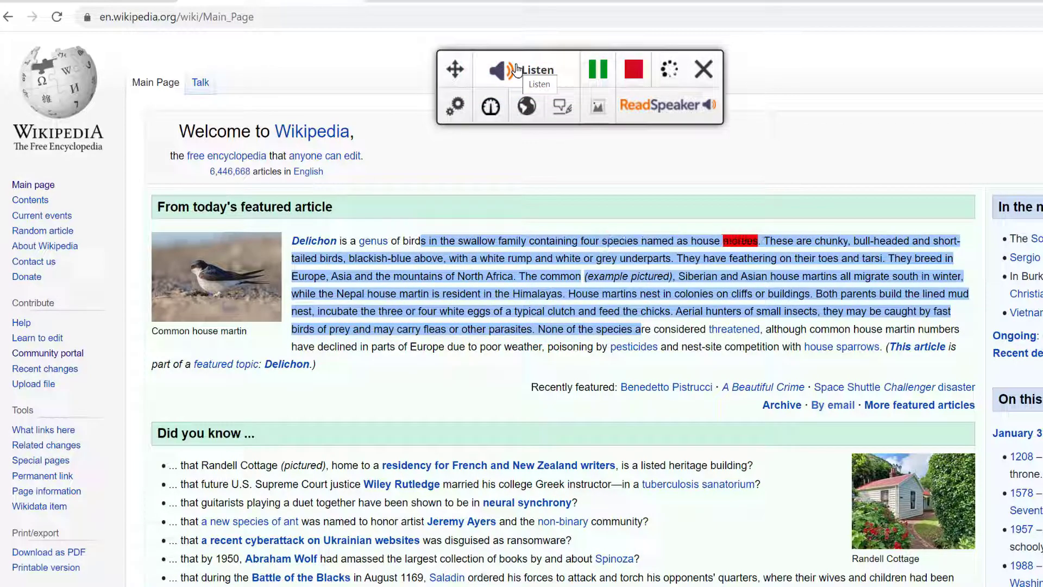
click(596, 72)
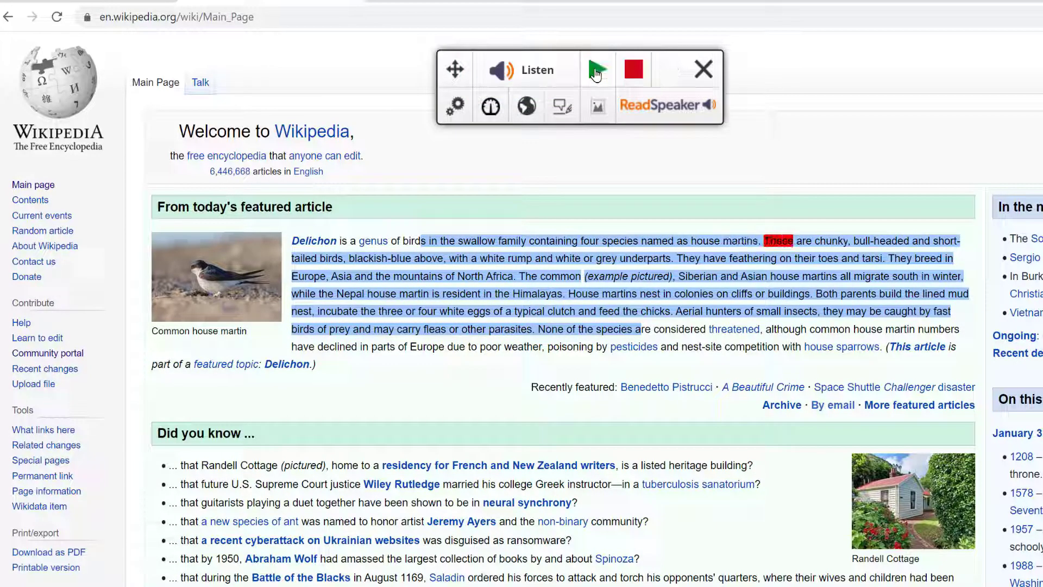
click(634, 69)
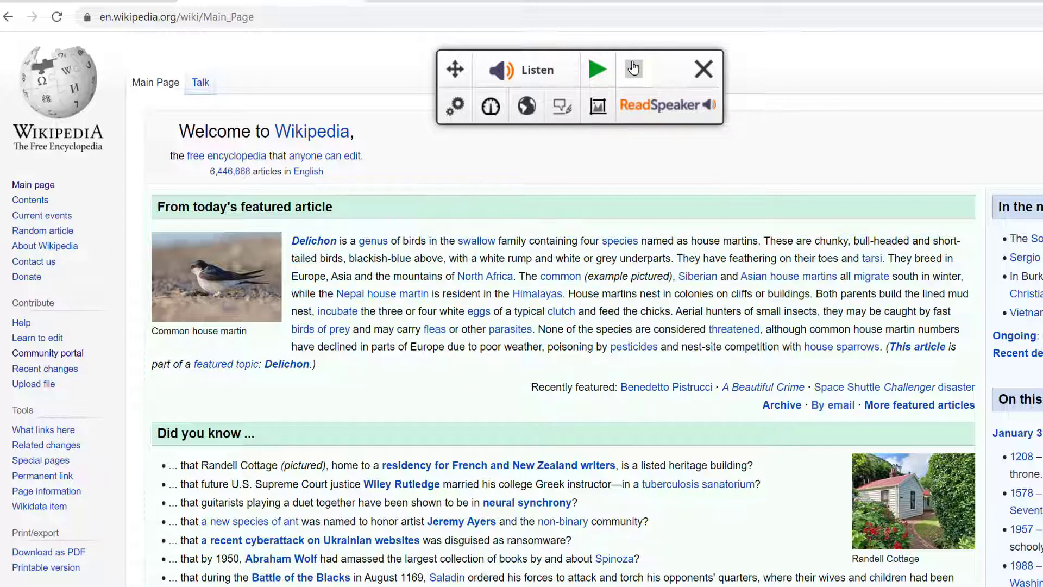
Examine the available toolbox languages and highlighting options in the reading toolbar's settings.
click(455, 109)
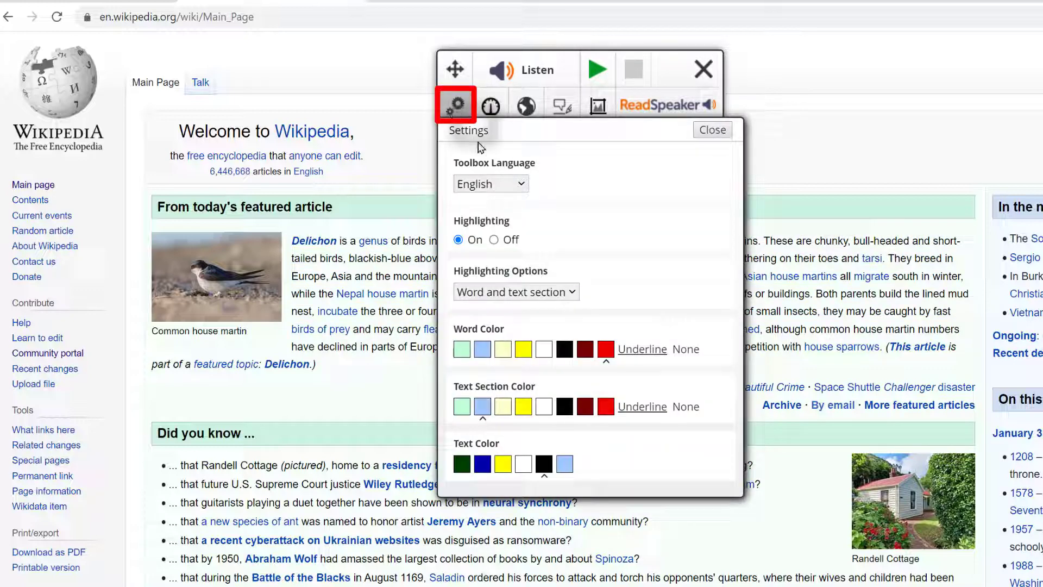
click(494, 183)
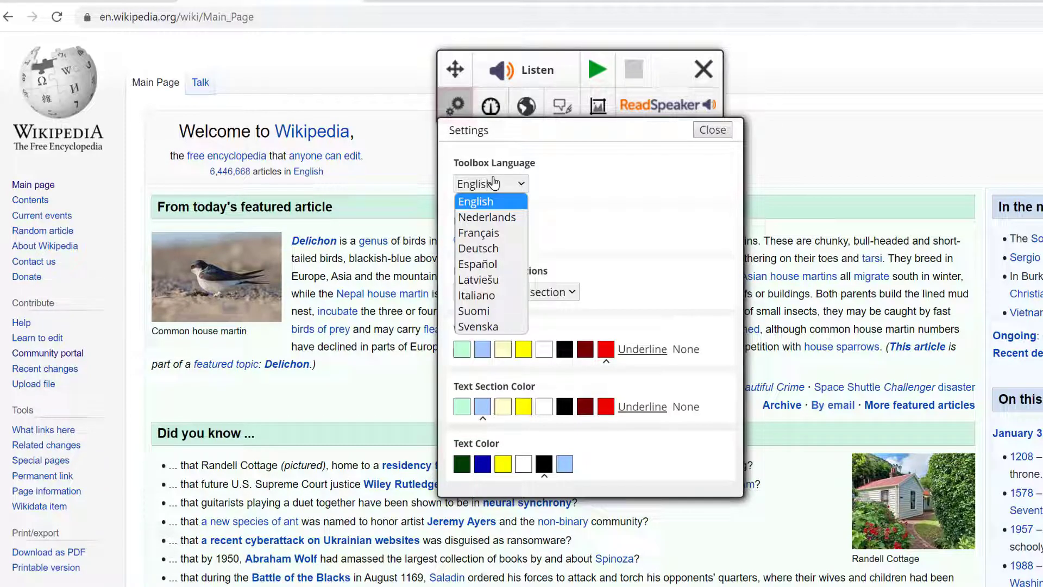
click(494, 184)
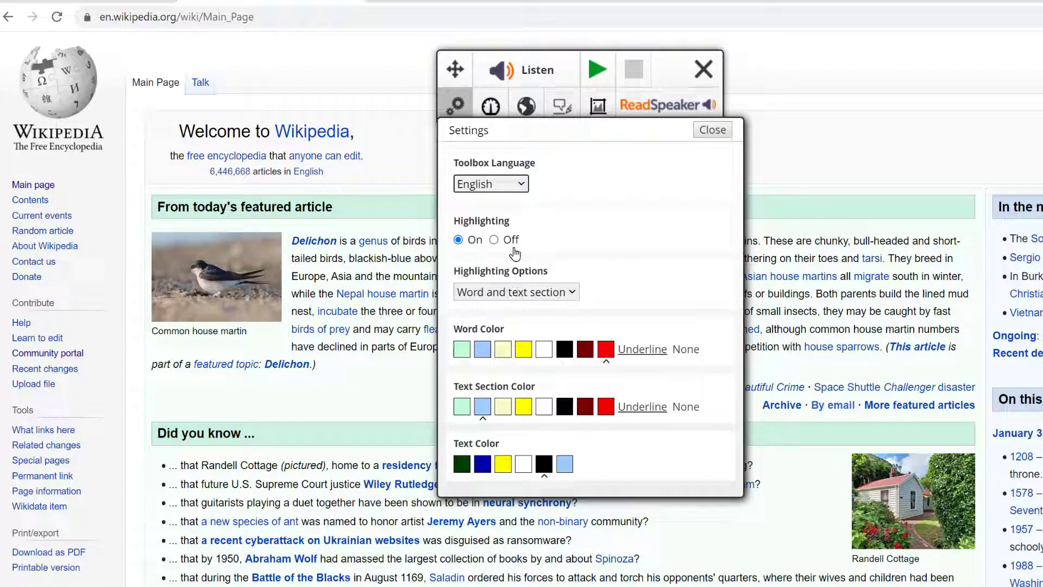
click(522, 291)
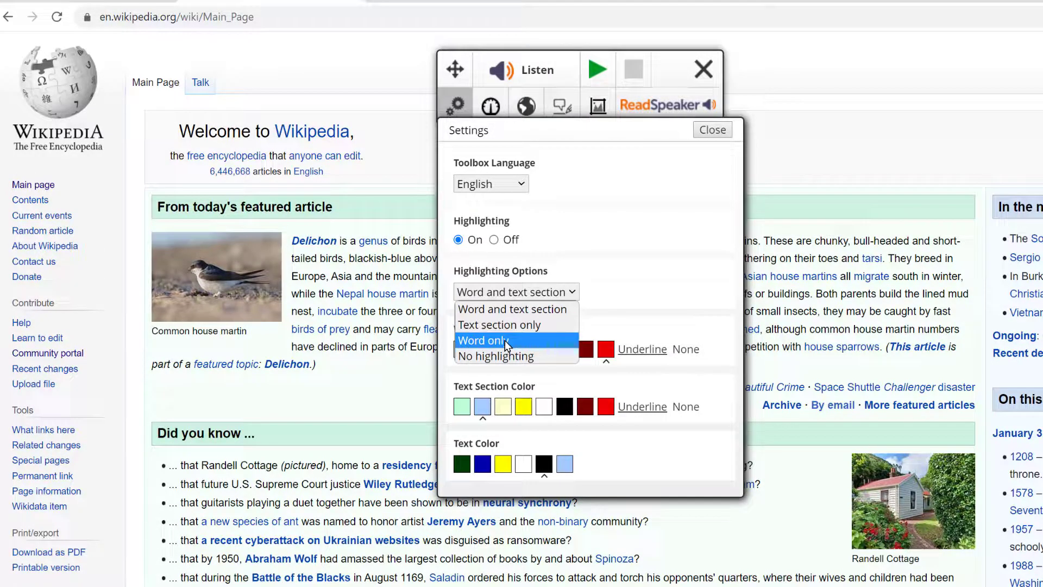
click(556, 253)
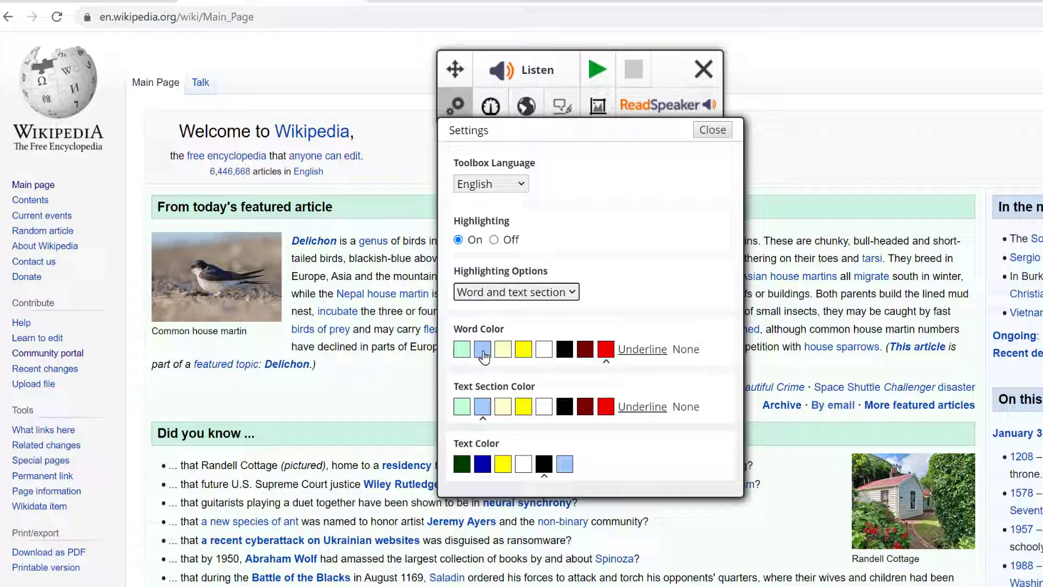
Set the word highlight color to light blue and the text section color to yellow, and close the settings.
click(524, 352)
click(482, 351)
click(524, 412)
click(712, 131)
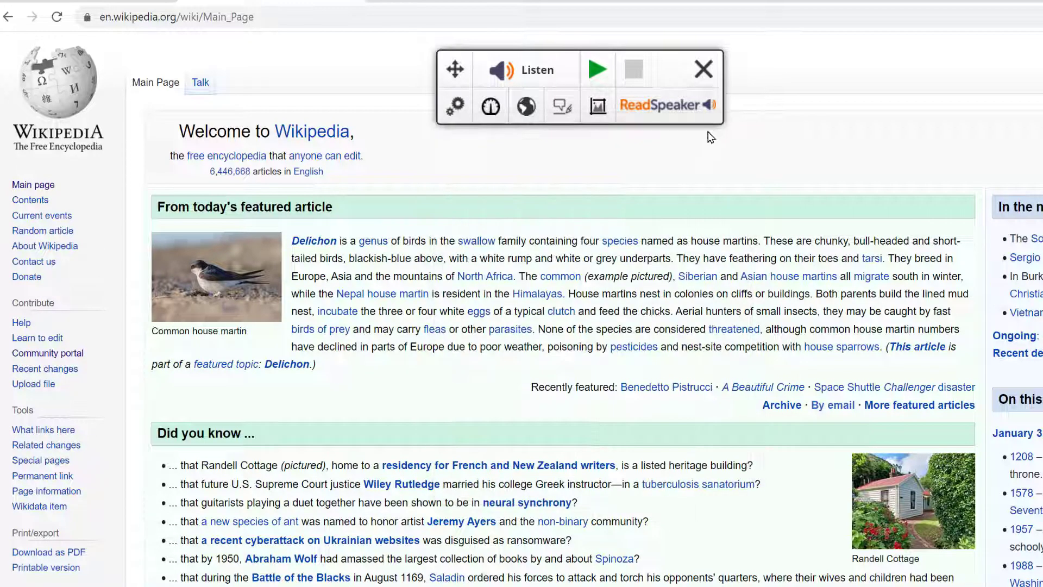
Play the Delichon passage from "family containing four species" to "feed the chicks" with the new highlighting, and stop it.
drag(501, 241, 693, 310)
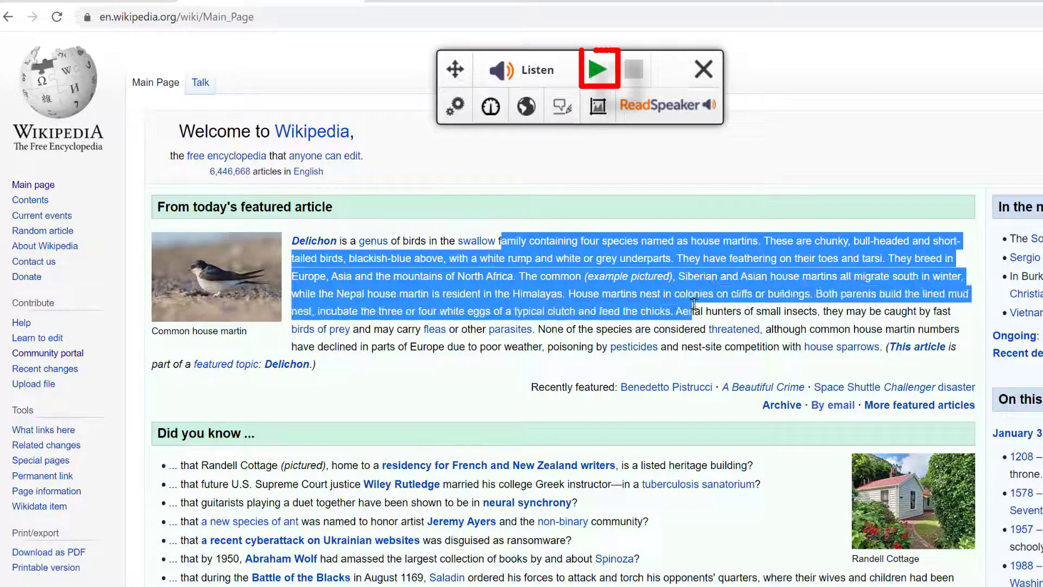
click(594, 70)
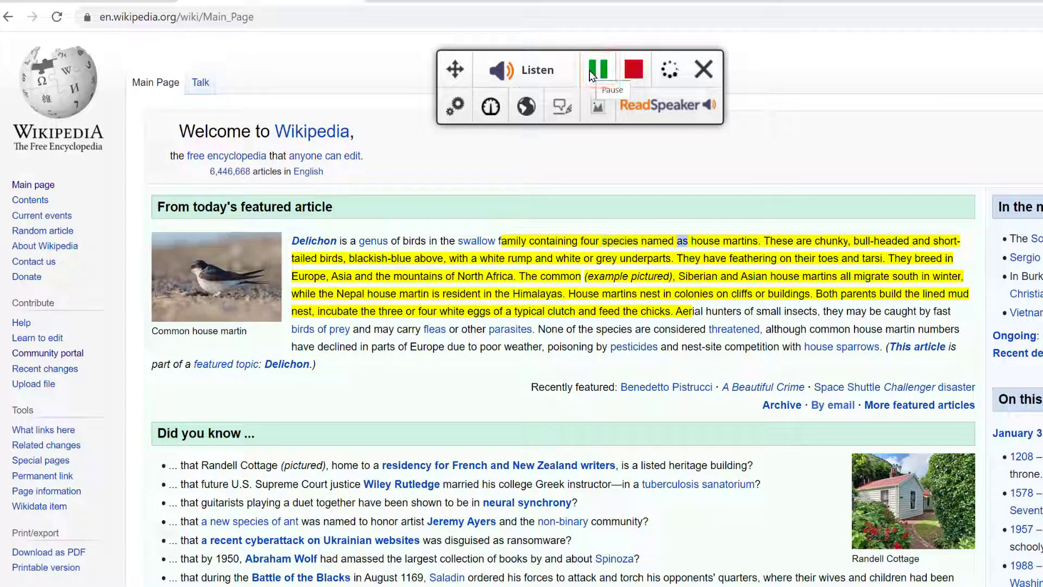
click(634, 70)
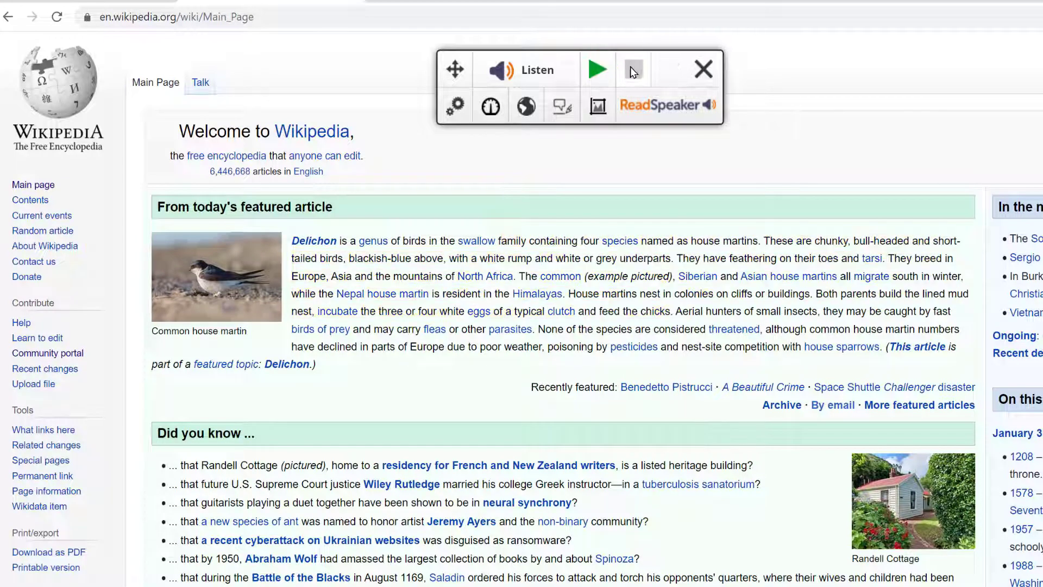
Set the reading speed to 89 % and save it.
click(489, 104)
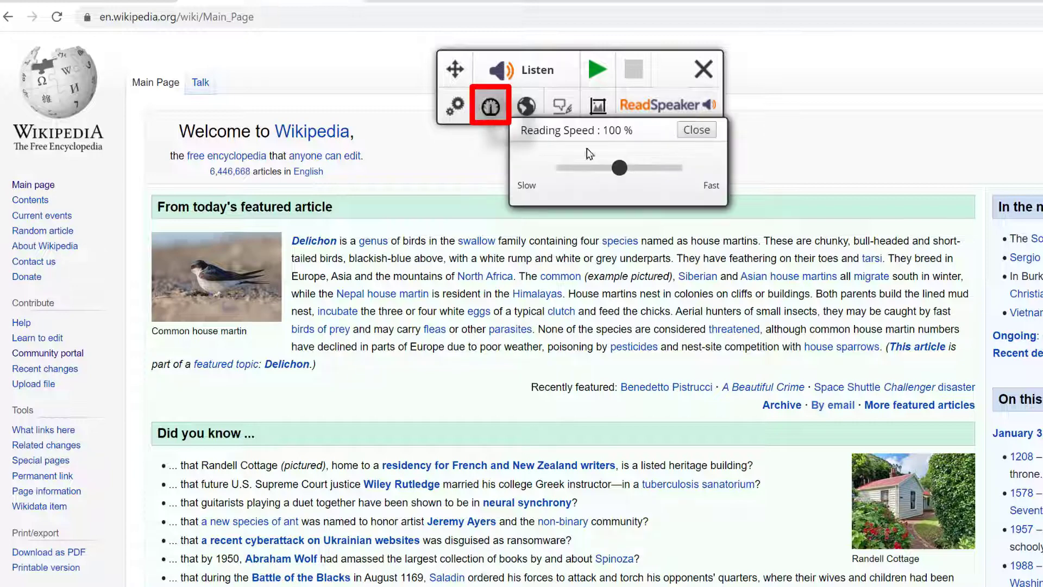
drag(622, 171, 615, 177)
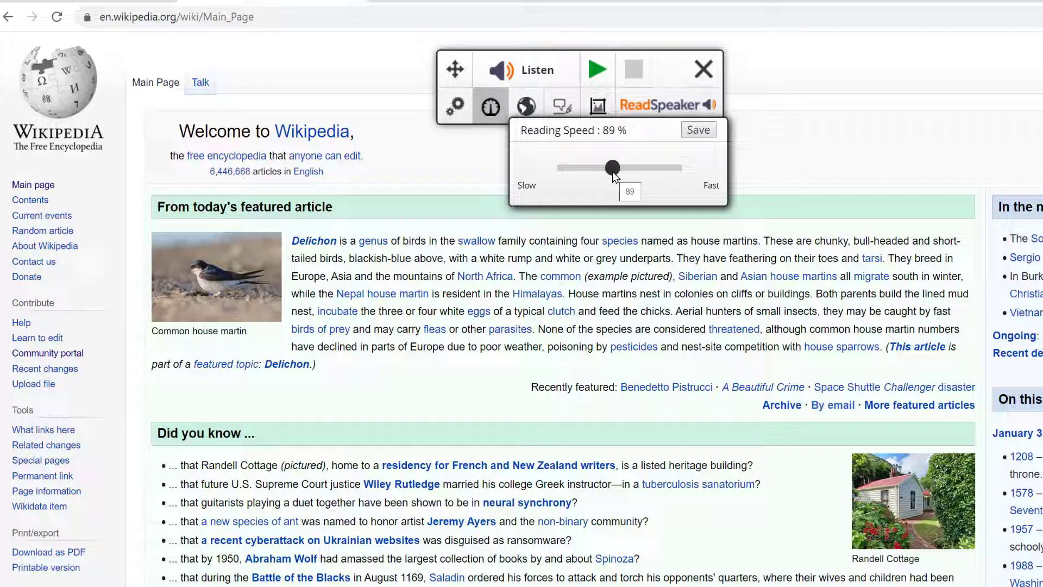
click(696, 130)
Examine the list of reading languages and the Writing Assistance information in the reading toolbar.
click(526, 107)
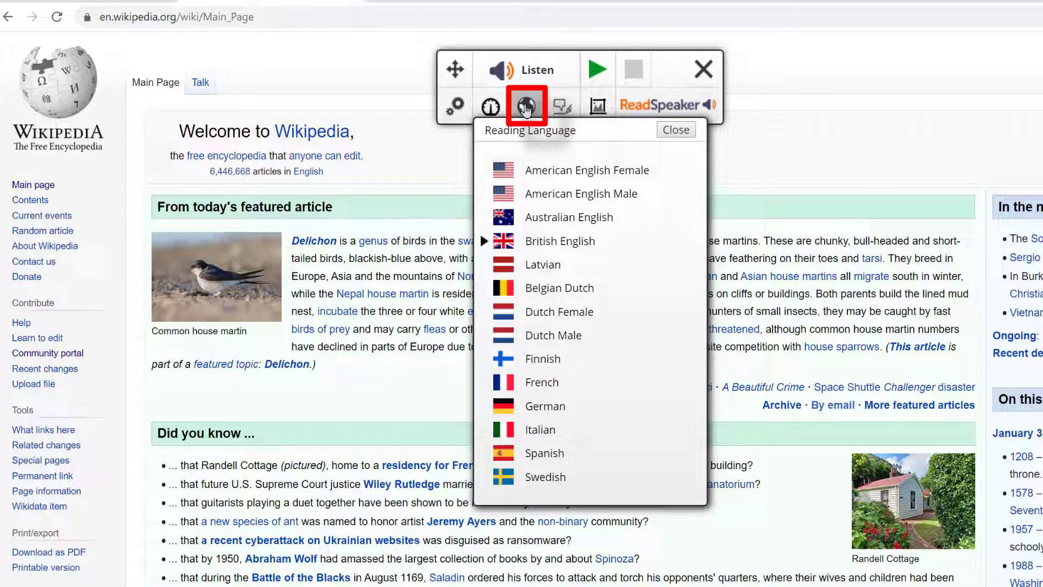
click(560, 106)
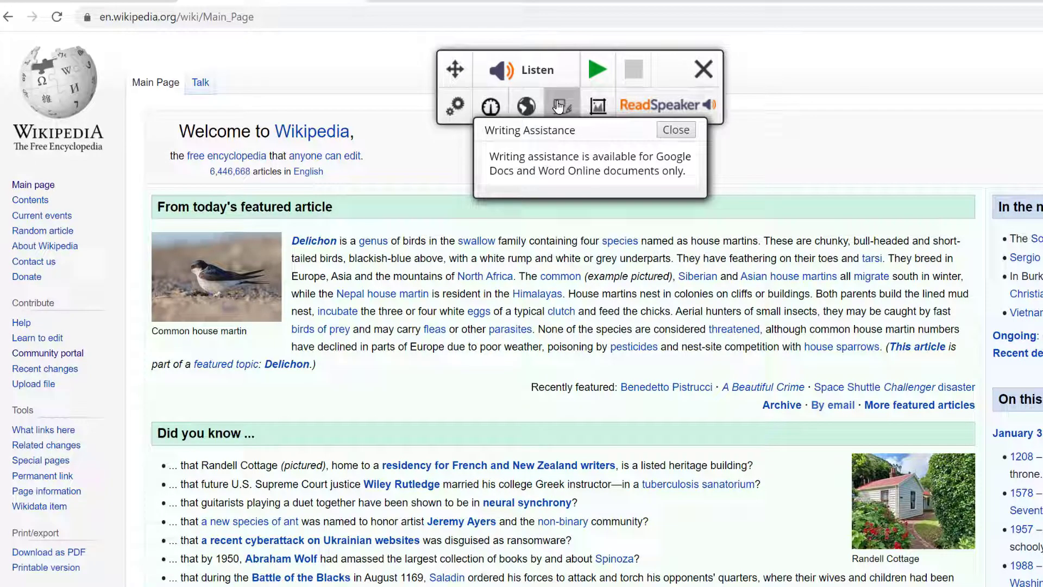
click(675, 130)
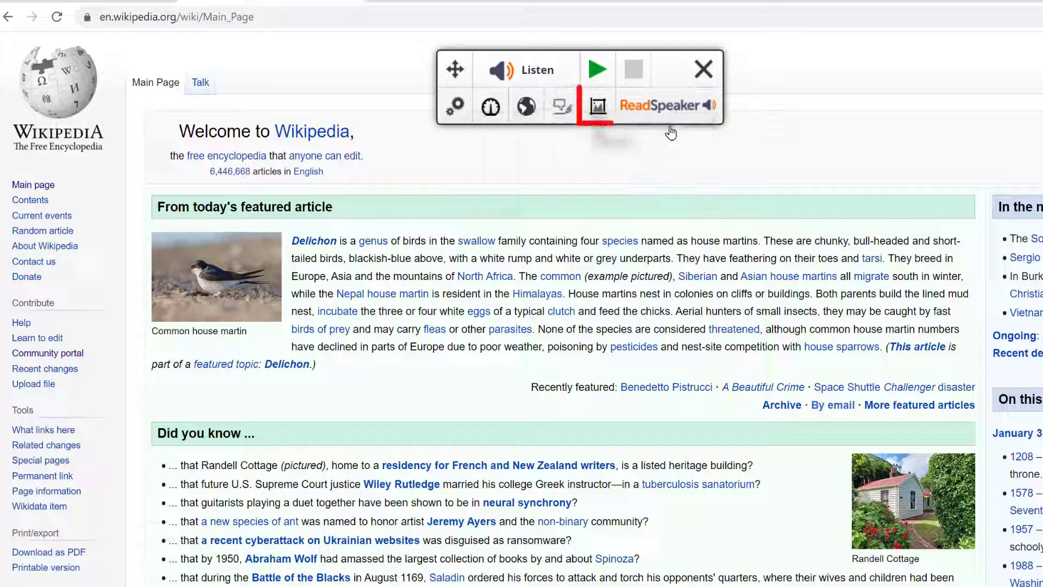
Capture the area around the featured article as an image to have its text read aloud, and close the toolbar after stopping.
click(596, 112)
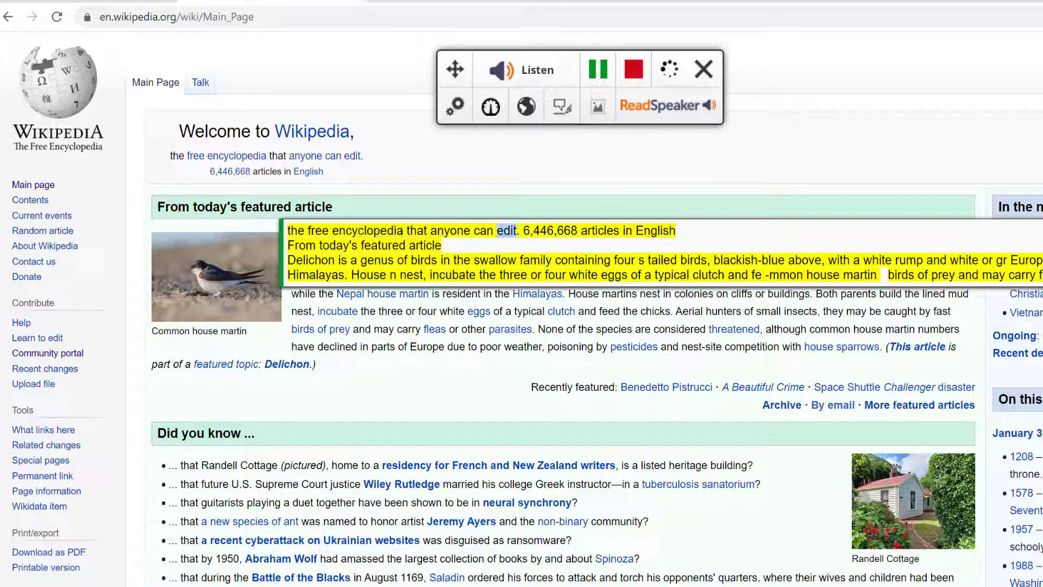
click(639, 72)
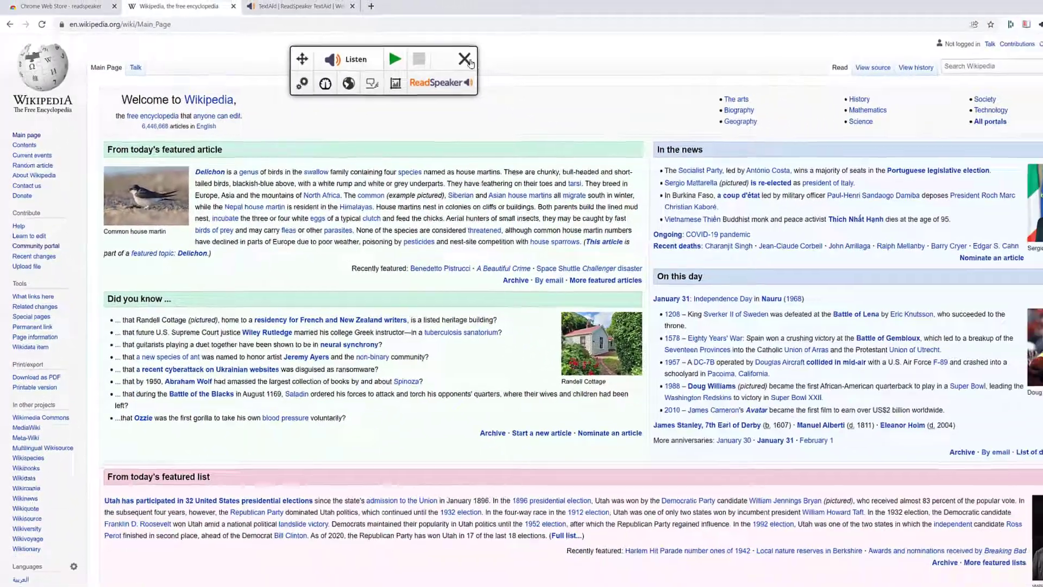
click(466, 59)
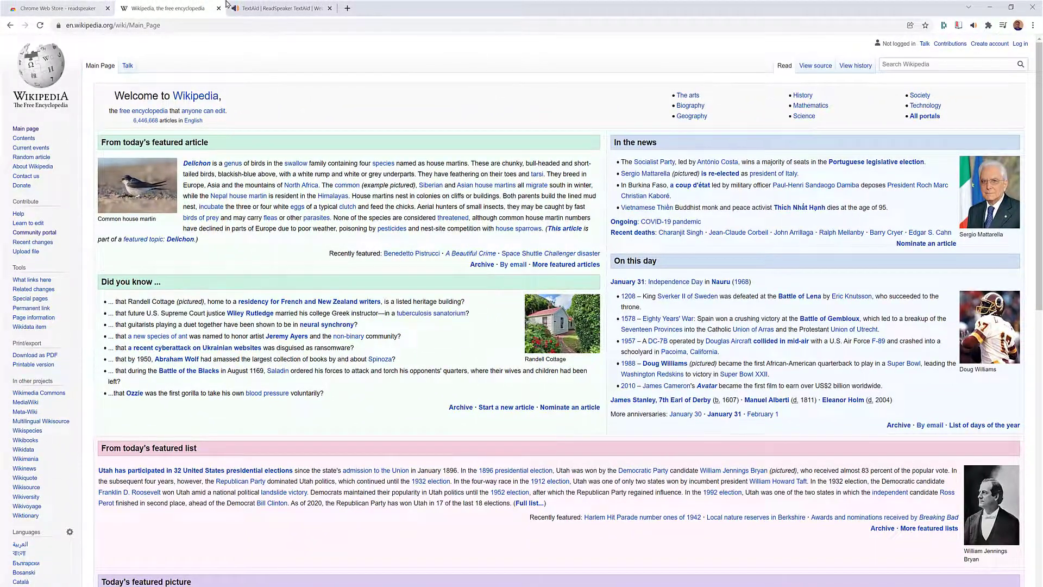
Switch back to ReadSpeaker TextAid and create a folder named "Phil" in the library's Root folder.
click(252, 6)
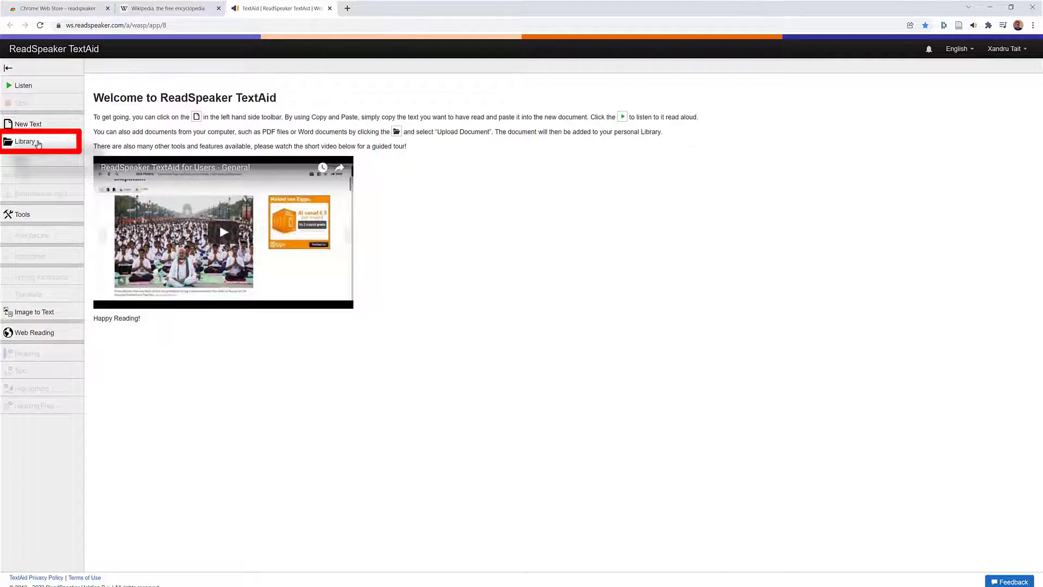
click(29, 144)
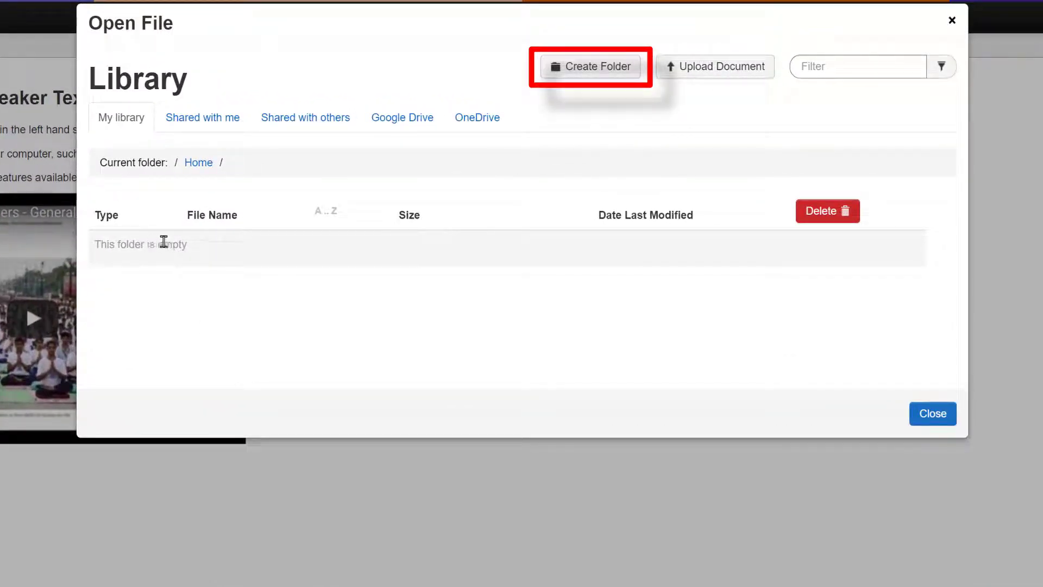
click(600, 66)
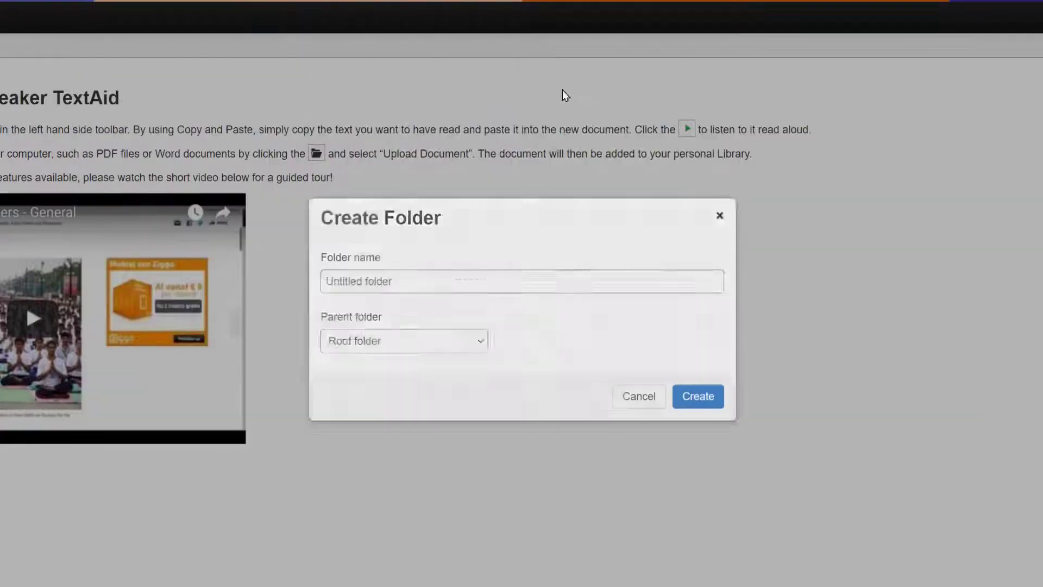
click(413, 414)
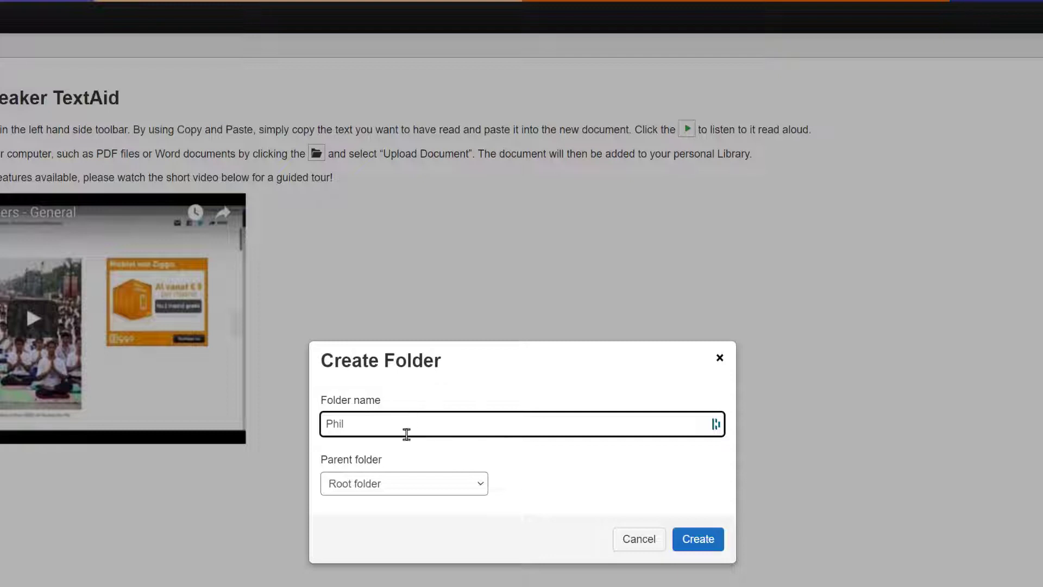
click(420, 489)
click(419, 489)
click(694, 541)
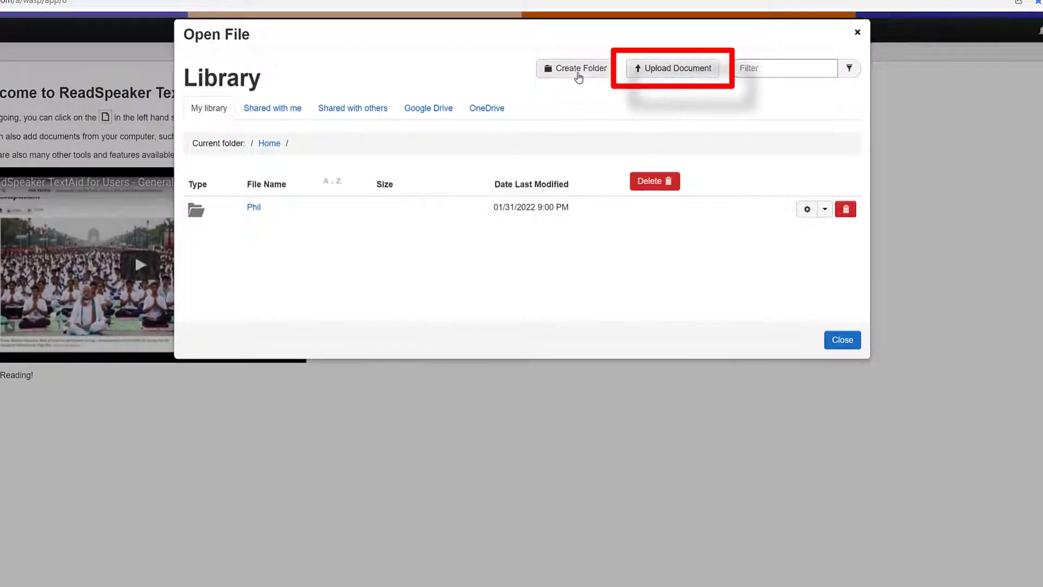
Start a document upload with British English (Female) as the document language and Phil as the folder to save in.
click(659, 69)
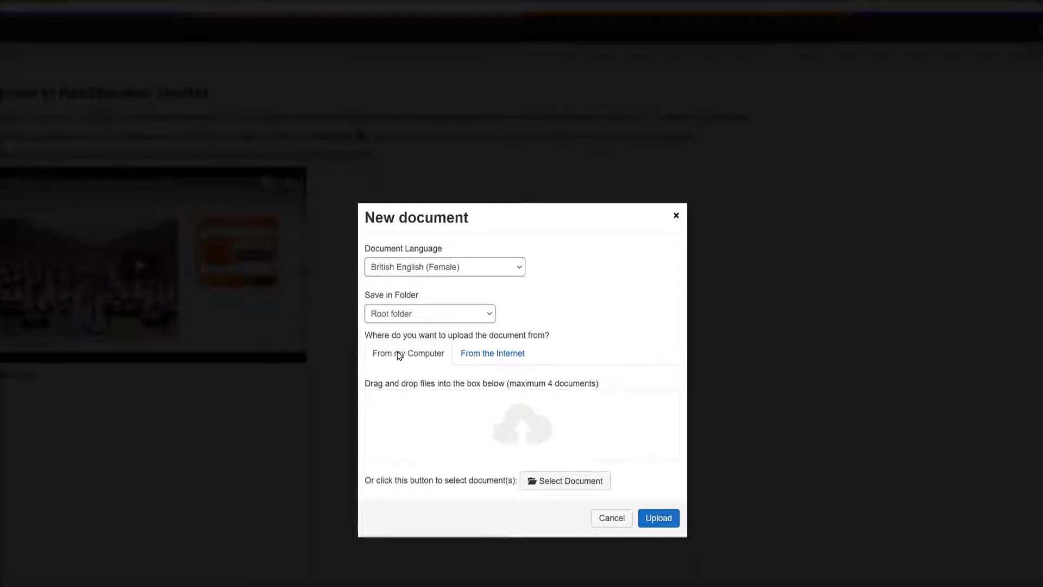
click(522, 268)
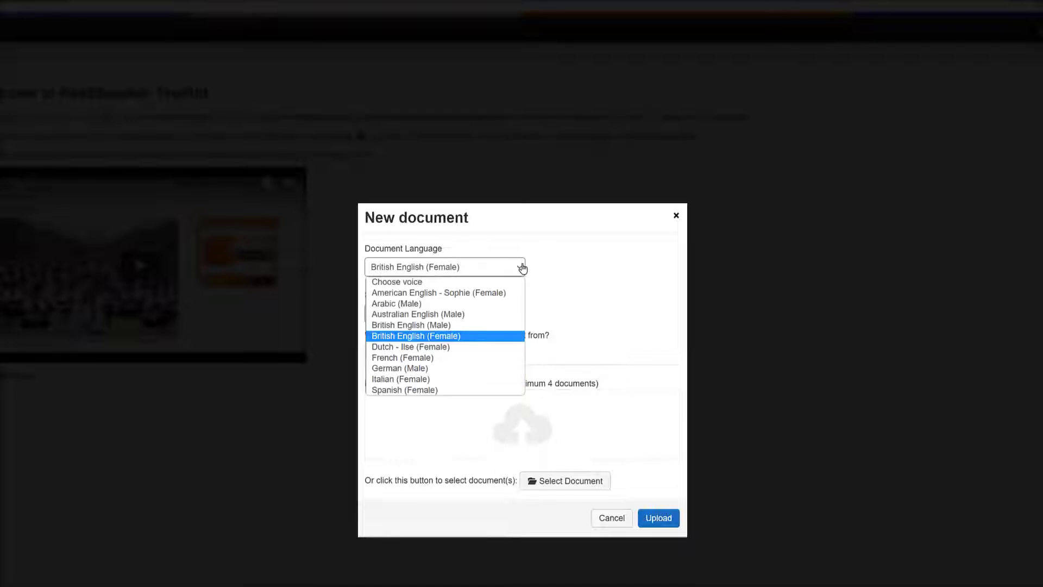
click(522, 268)
click(464, 319)
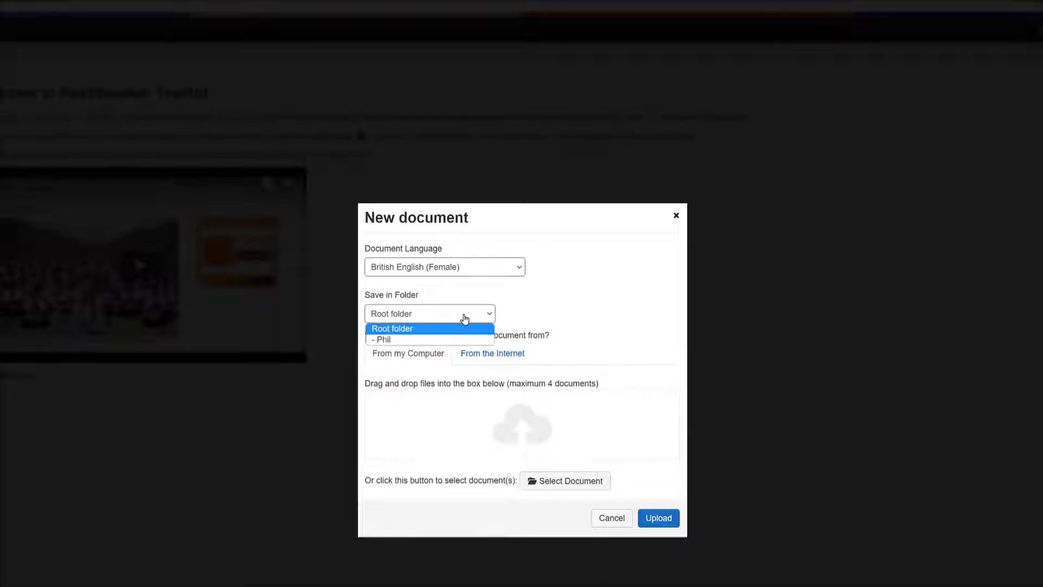
click(384, 340)
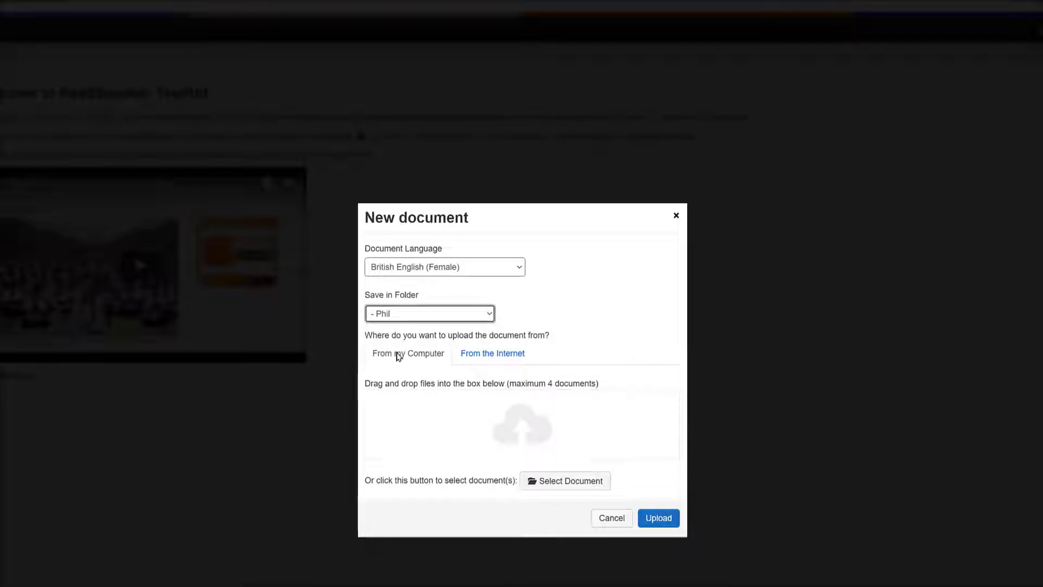
Add Why Philosophy at Cambridge.docx from the computer's Downloads folder and upload it.
click(484, 355)
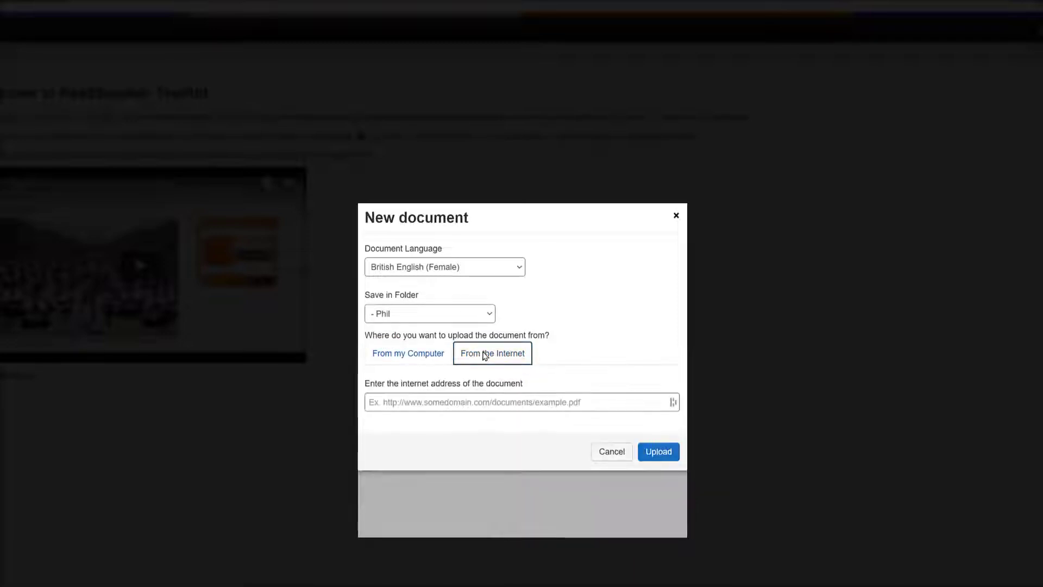
click(404, 360)
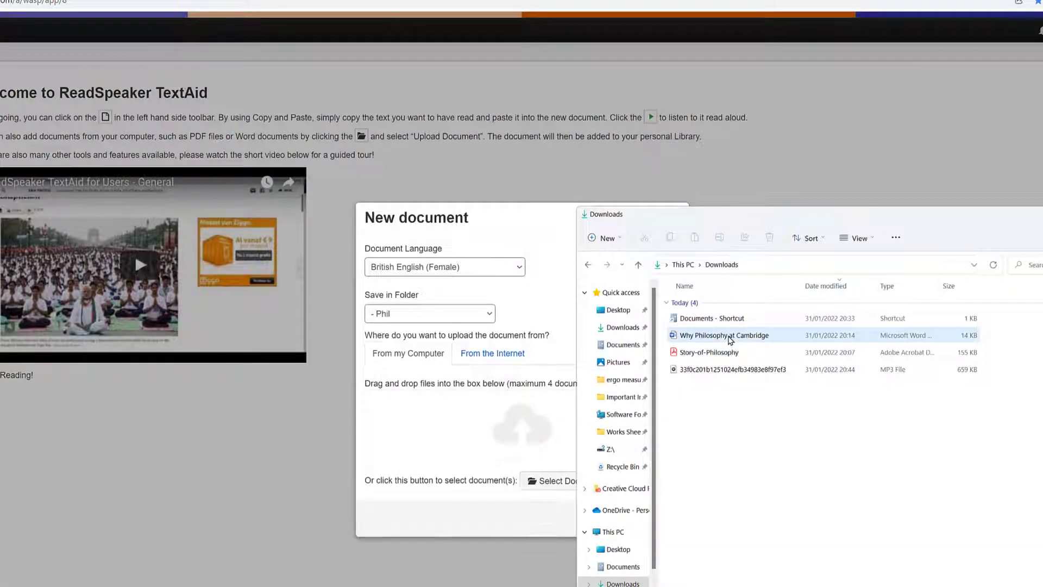
drag(700, 341, 517, 431)
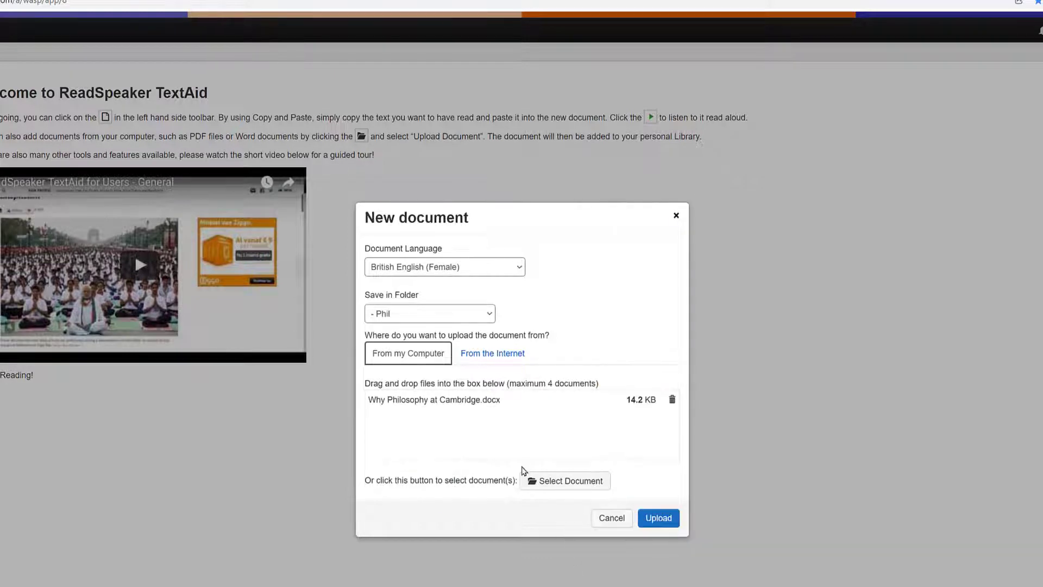
click(659, 518)
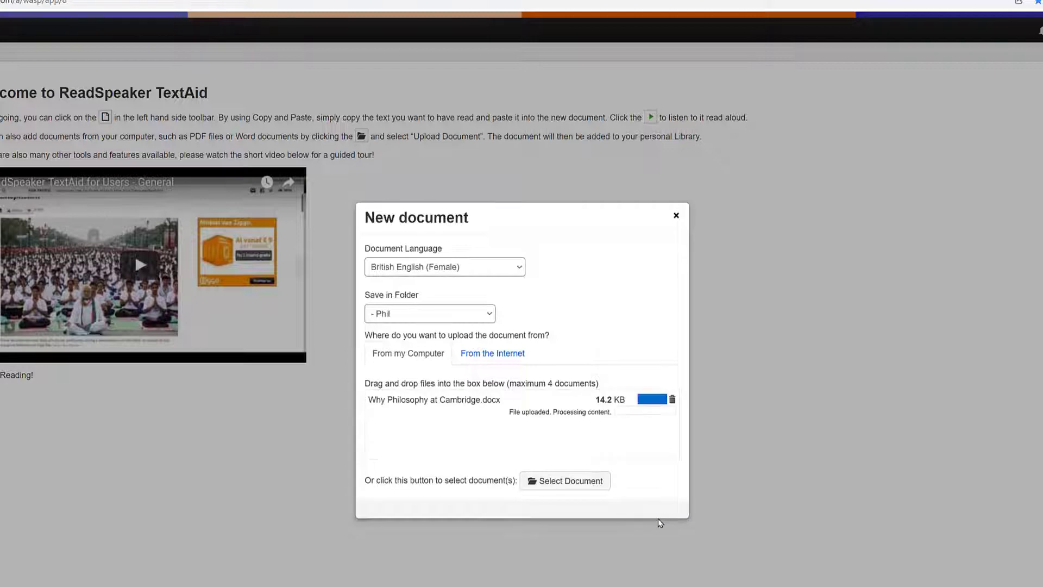
click(672, 338)
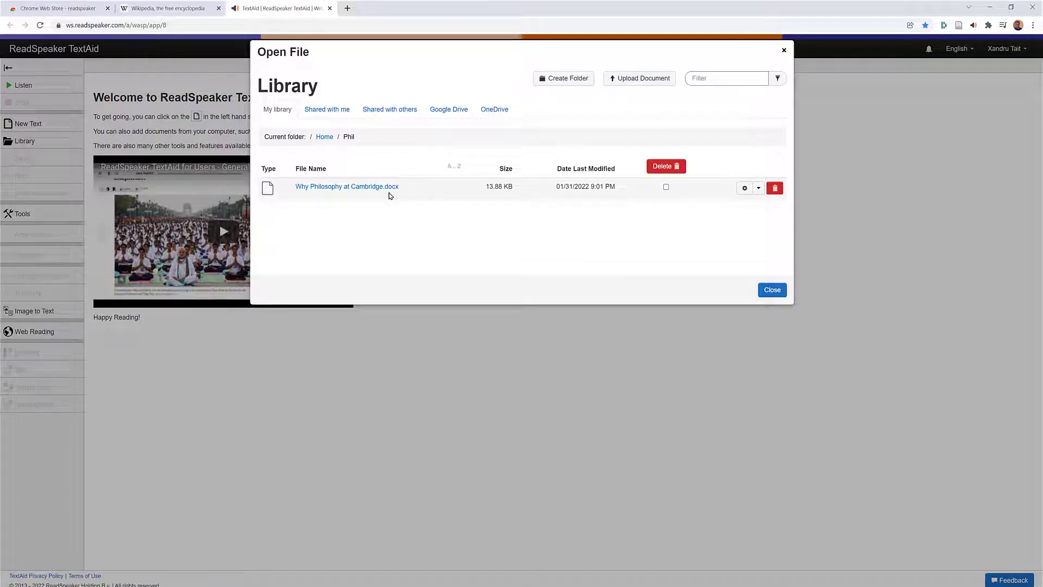
Open Why Philosophy at Cambridge.docx from the library and select the word "Philosophy" that begins the first paragraph.
click(379, 188)
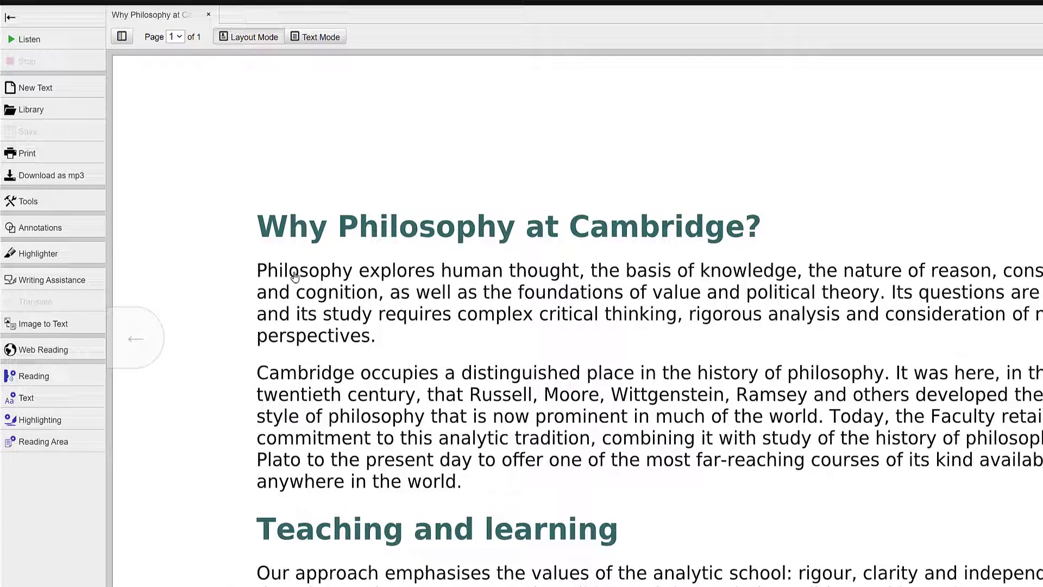
double_click(269, 274)
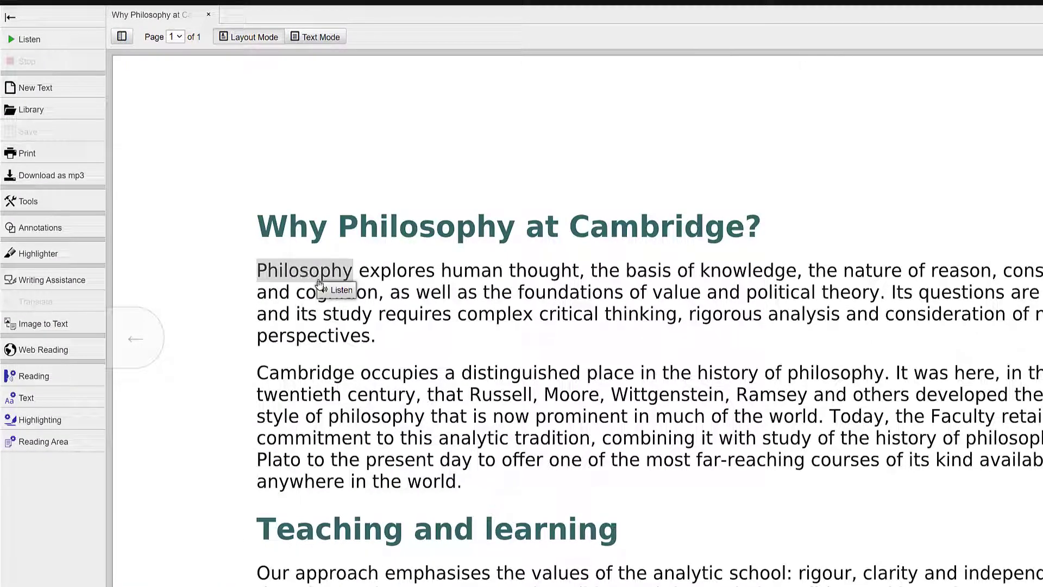
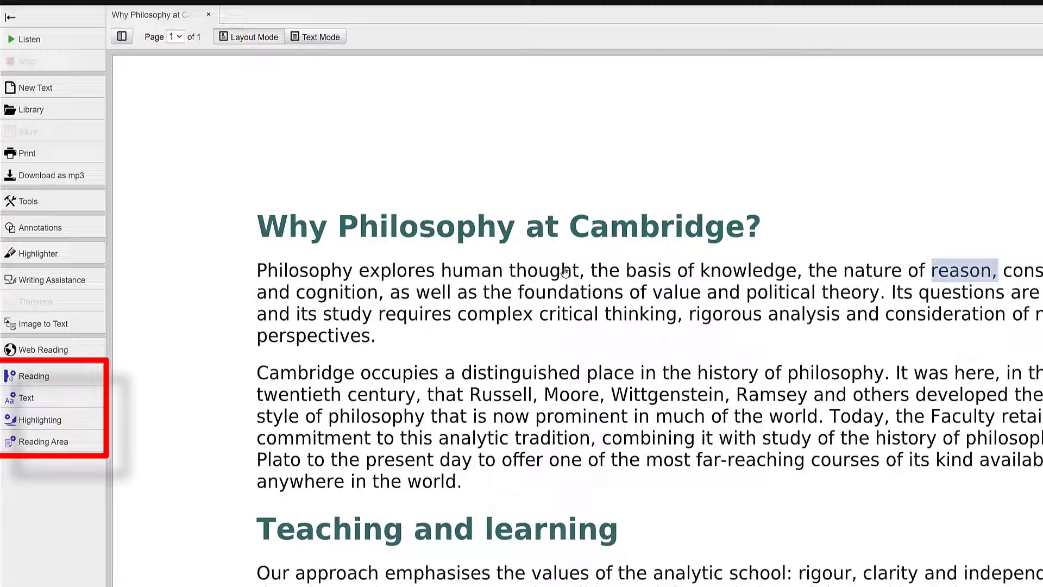
Set the document reading speed to 90 % and preview the voice with the sample text before closing the reading settings.
click(34, 375)
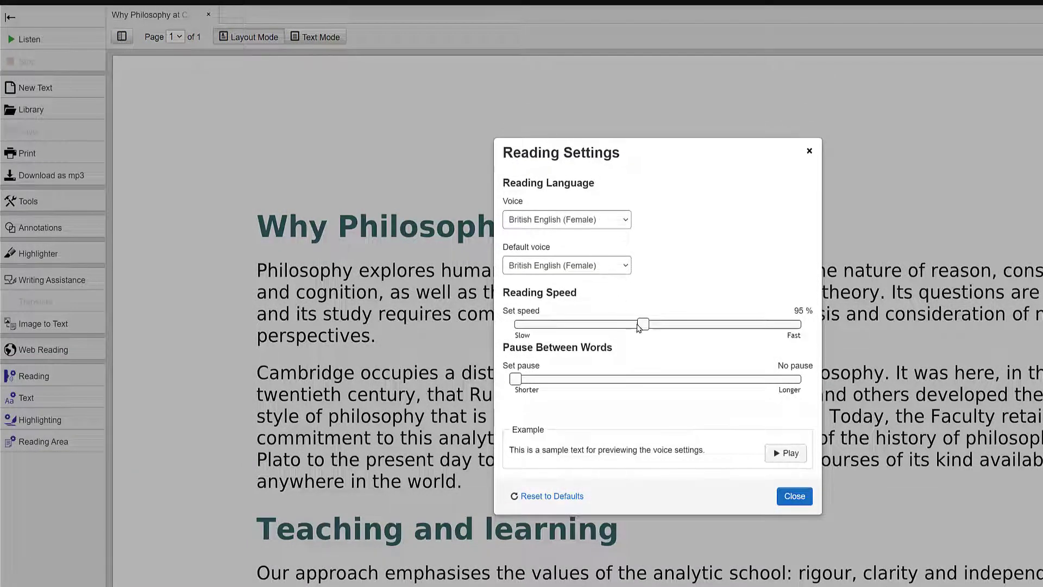
mouse_move(646, 328)
mouse_down()
mouse_move(662, 328)
mouse_move(638, 329)
mouse_up()
click(786, 453)
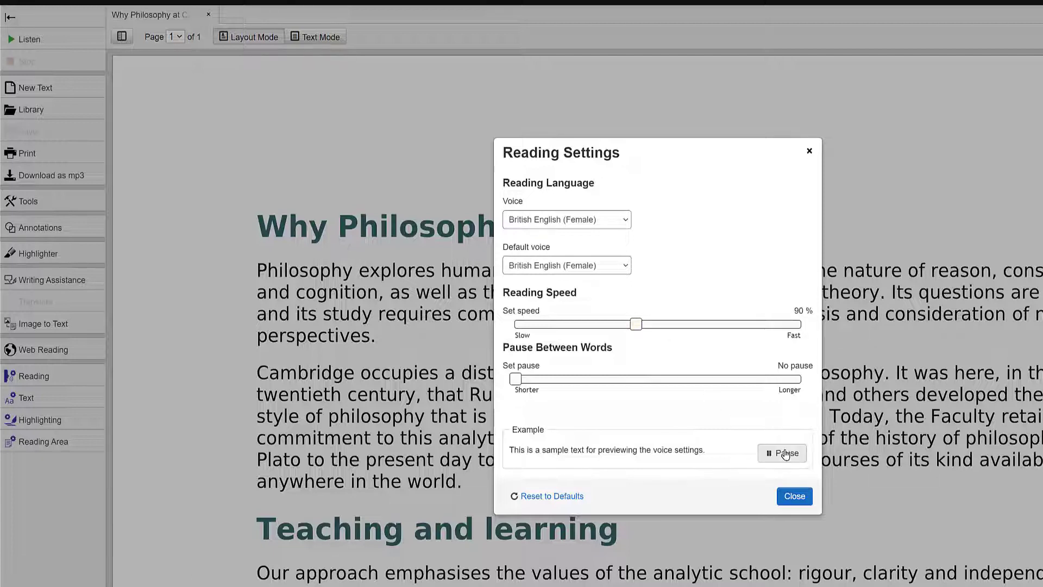
click(786, 453)
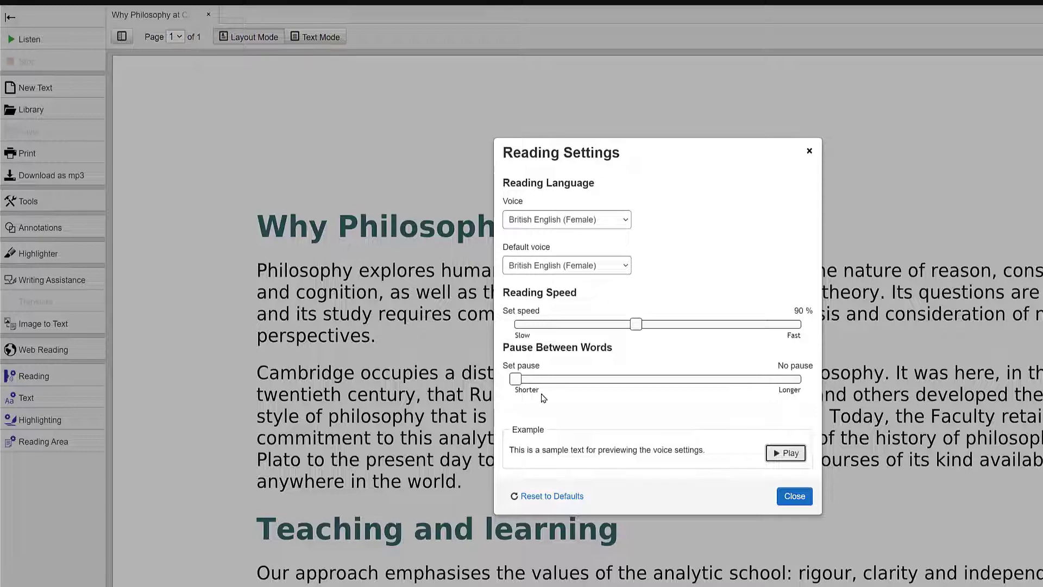
click(810, 151)
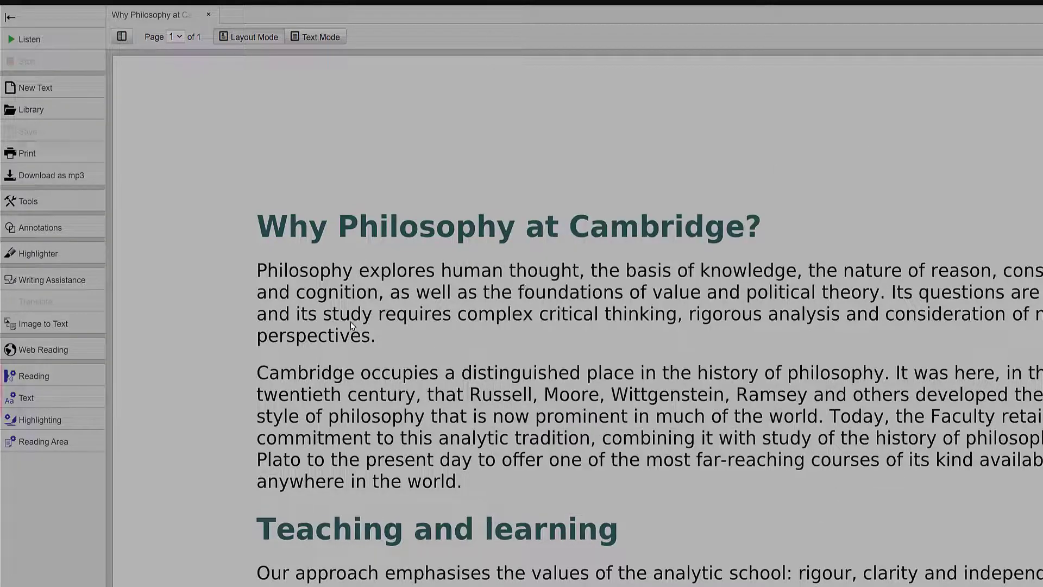
Set the highlighting colours to yellow for words and pale yellow for sentences, with dark green text.
click(24, 421)
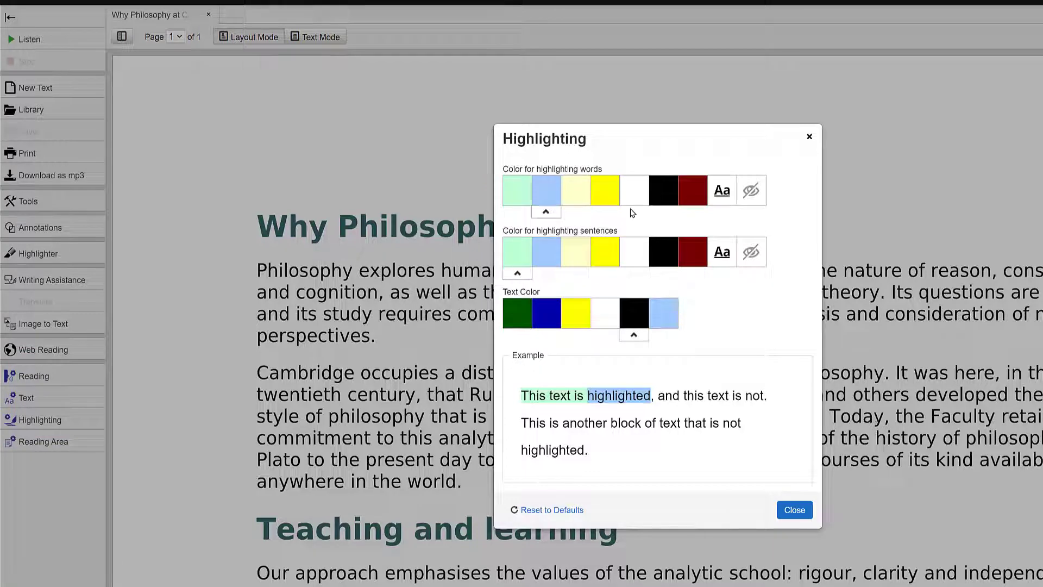
click(605, 193)
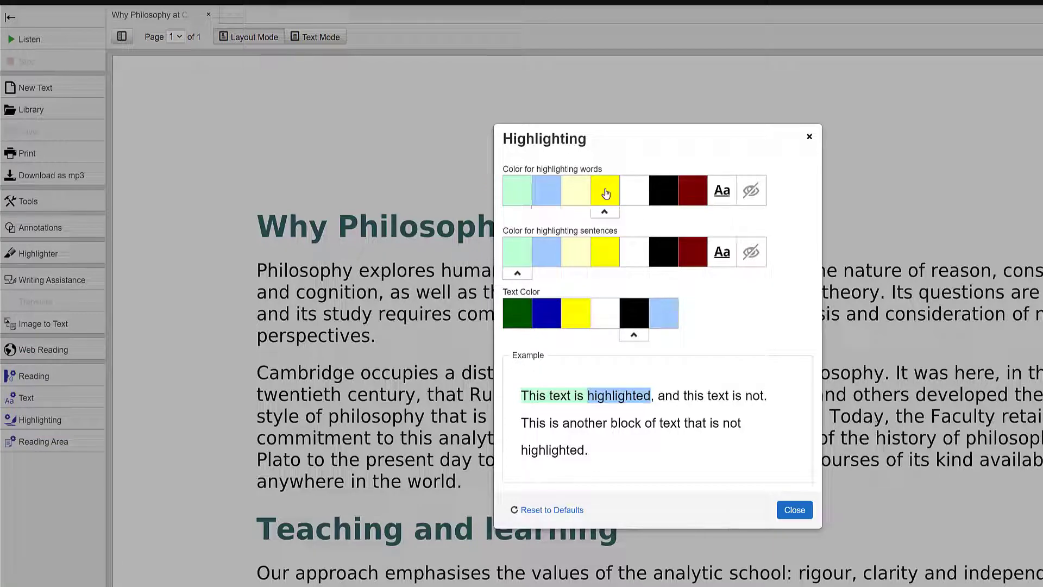
click(576, 256)
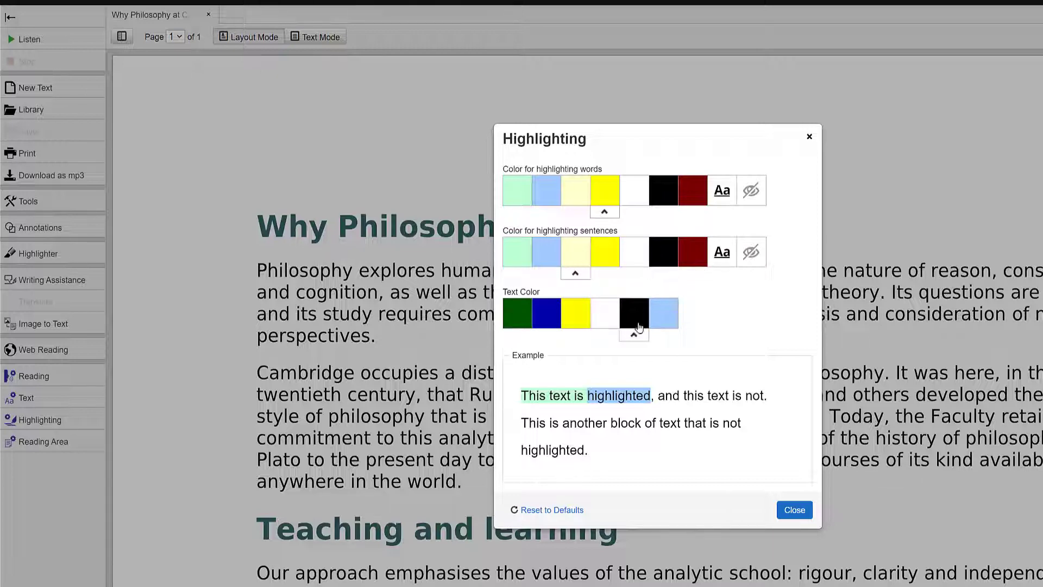
click(524, 311)
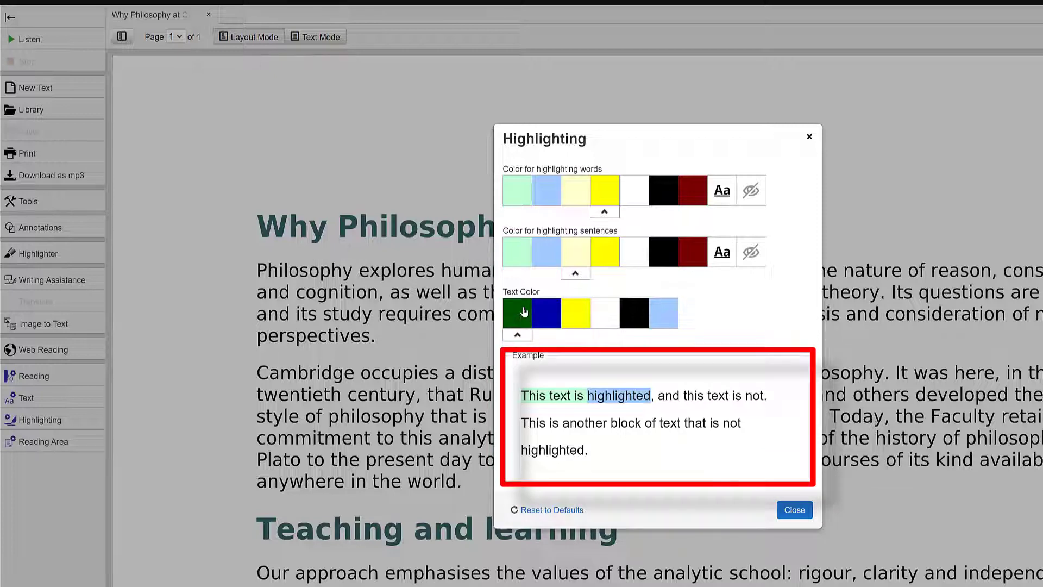
click(794, 510)
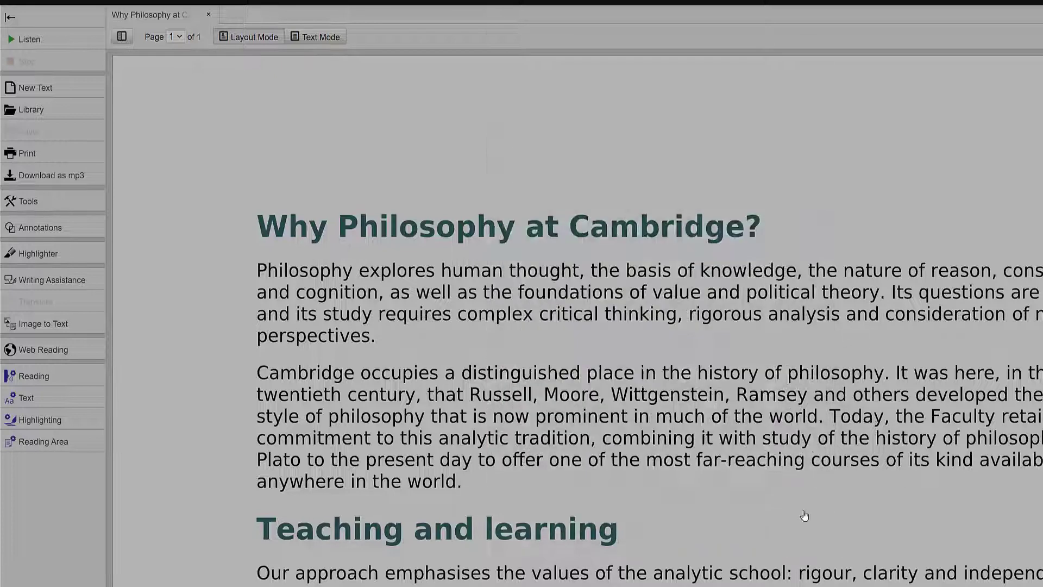
Have the first paragraph under "Why Philosophy at Cambridge?" read aloud, and pause the reading.
drag(251, 272, 375, 338)
click(20, 45)
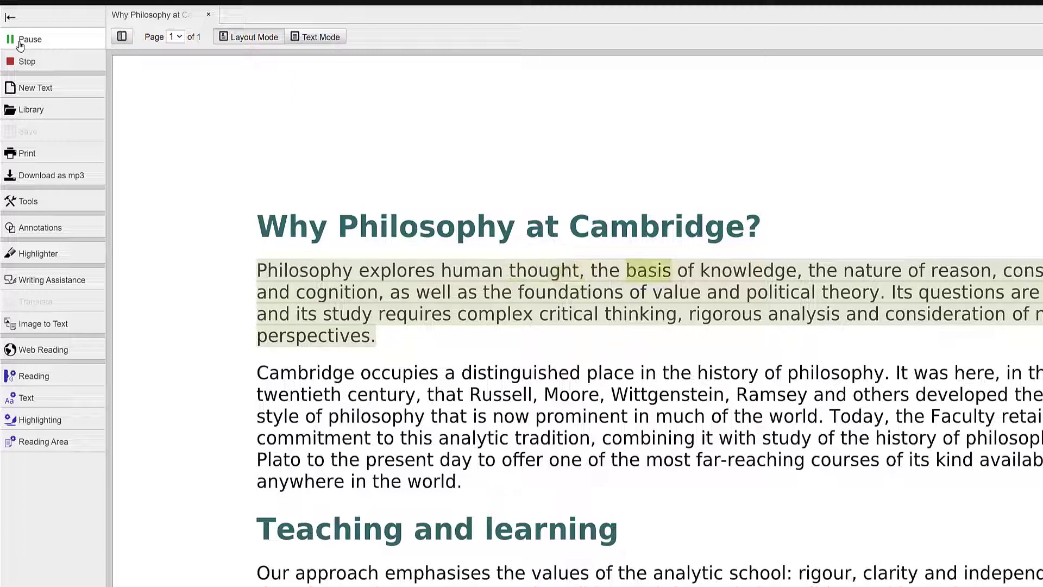
click(20, 46)
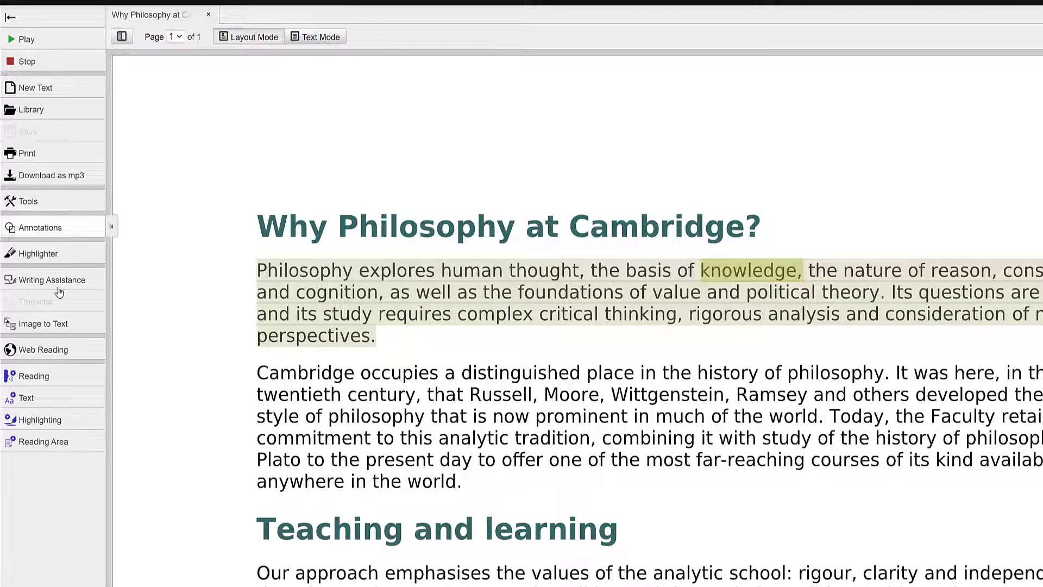
Examine the text settings for text colour, background, size, font and line spacing, and close them.
click(40, 424)
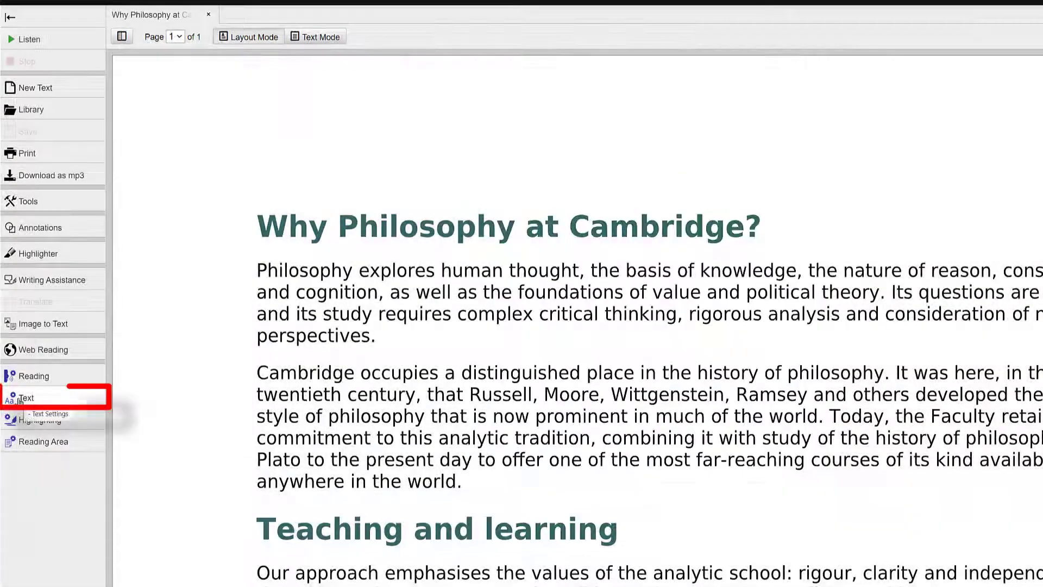
click(19, 401)
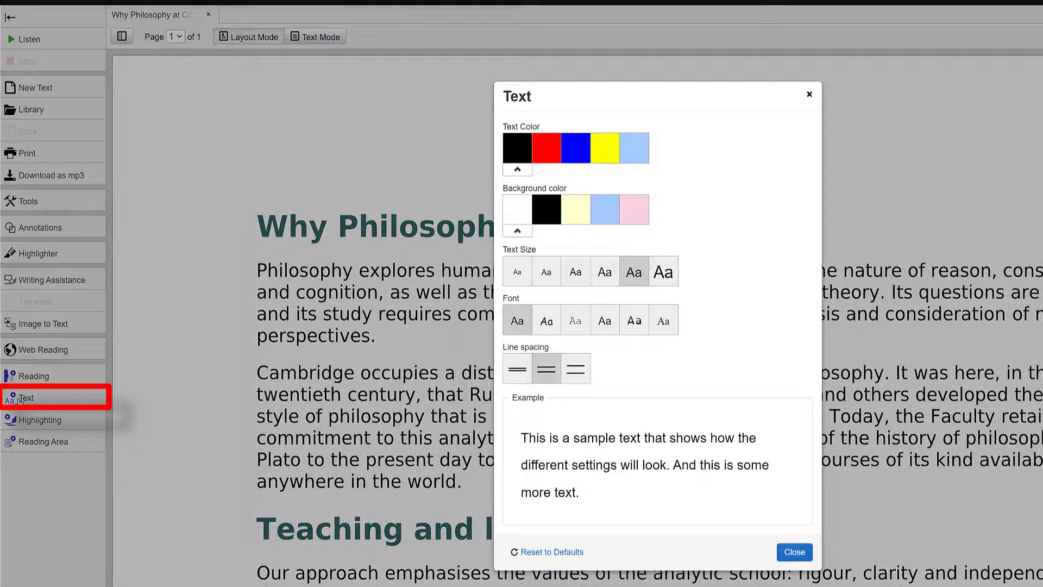
click(19, 401)
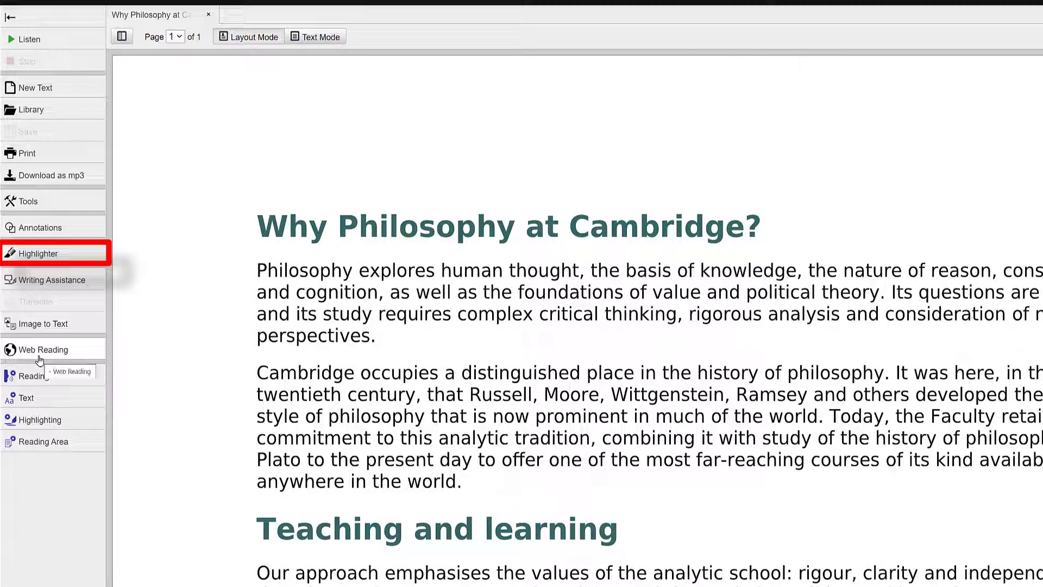
Highlight the first line of the paragraph beginning "Philosophy explores human thought" in blue with the Highlighter.
click(48, 255)
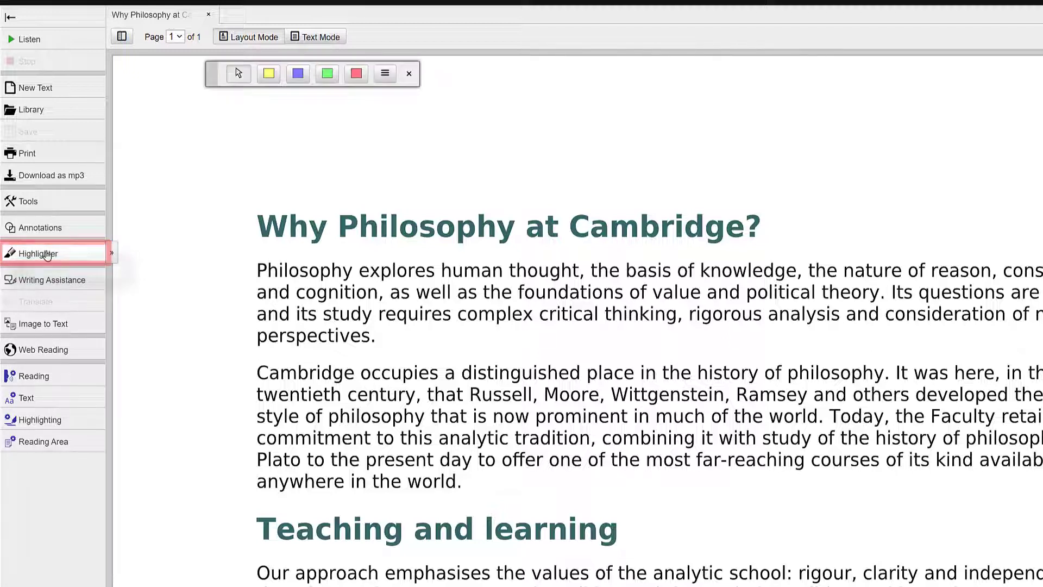
click(300, 76)
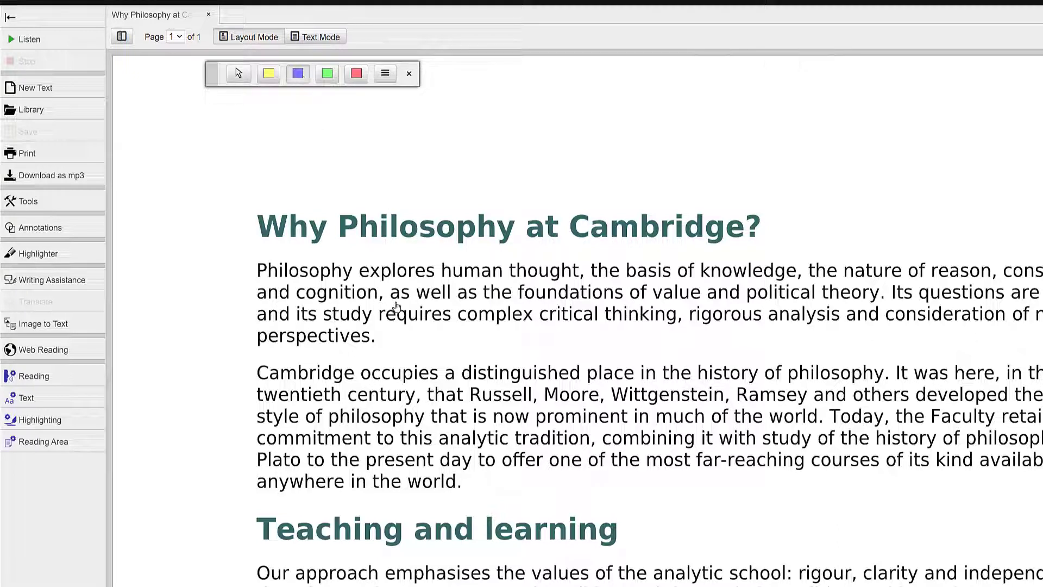
drag(275, 278, 1041, 270)
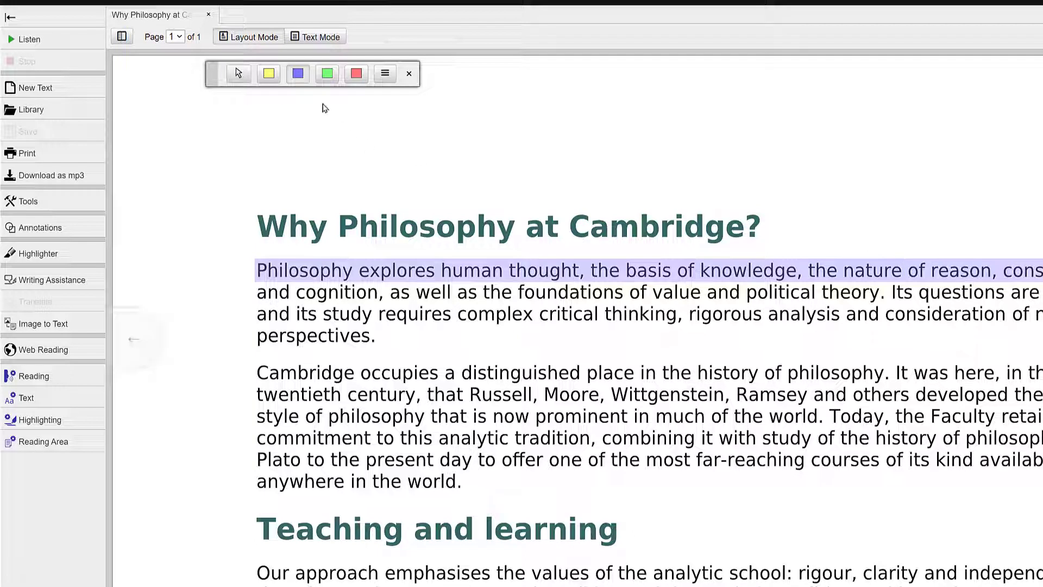
Highlight the paragraph beginning "Cambridge occupies" in green and the first line under "Teaching and learning" in red.
click(326, 74)
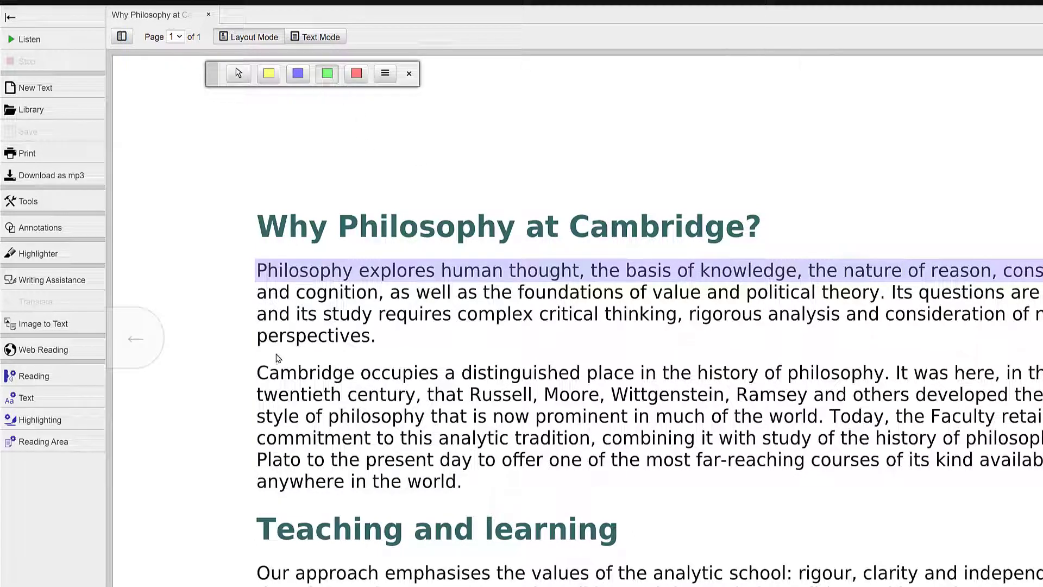
mouse_move(255, 369)
mouse_down()
mouse_move(600, 404)
mouse_move(951, 401)
mouse_move(1021, 441)
mouse_move(1035, 462)
mouse_move(1027, 472)
mouse_move(462, 483)
mouse_up()
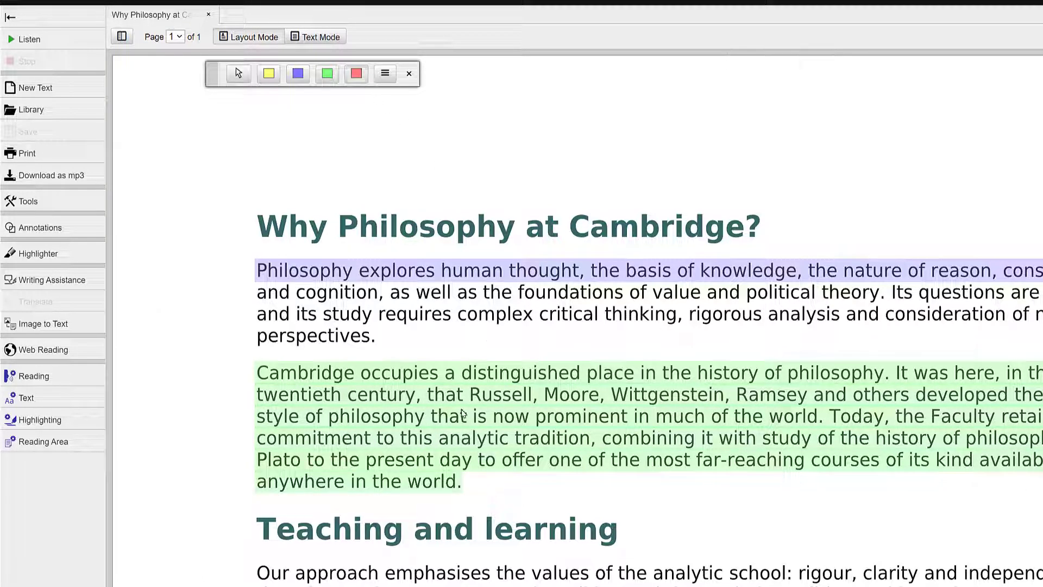
drag(259, 580, 1041, 581)
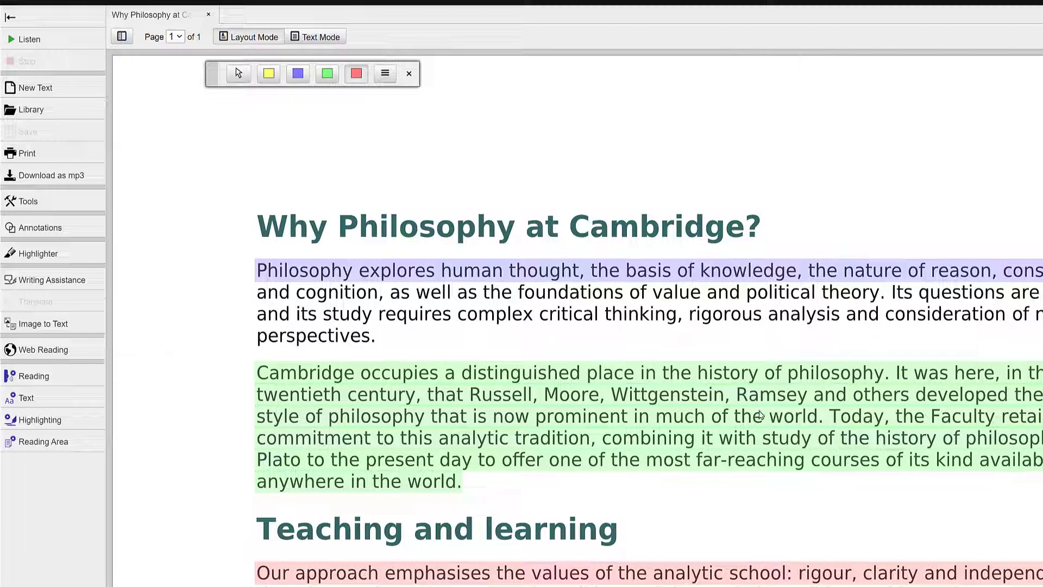
Show the borders around the document's highlights and hide them again.
click(384, 76)
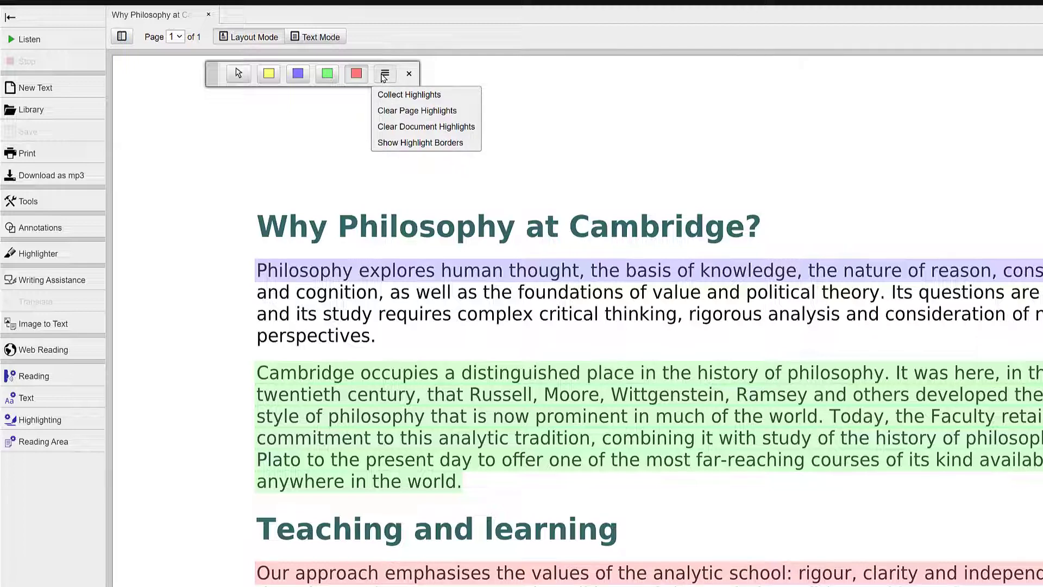
click(406, 143)
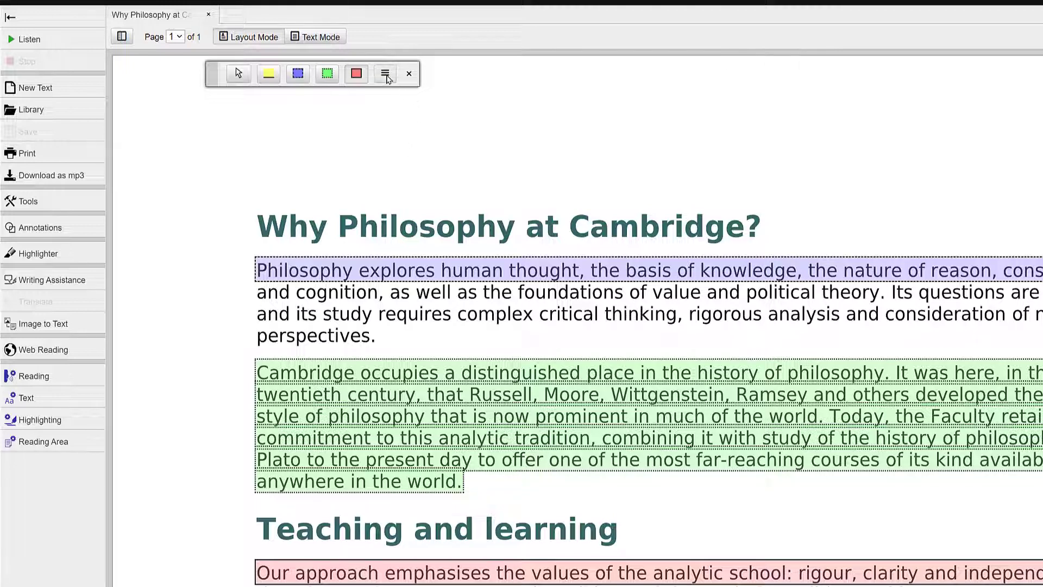
click(385, 73)
click(392, 142)
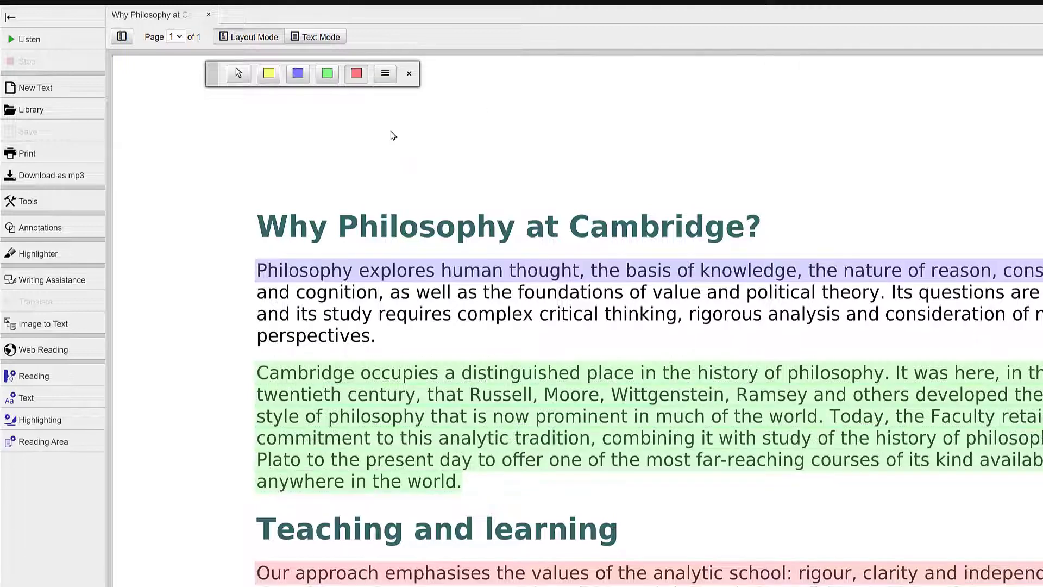
Start collecting highlights from the entire document in all four colors, keeping them sorted by color with color indicators.
click(386, 73)
click(389, 94)
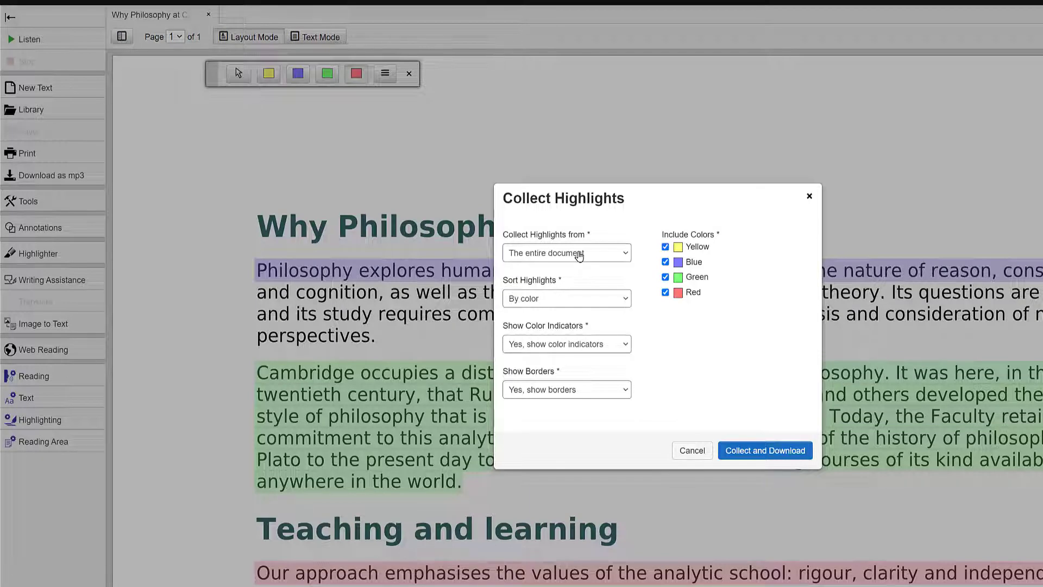
click(576, 298)
click(598, 298)
click(575, 298)
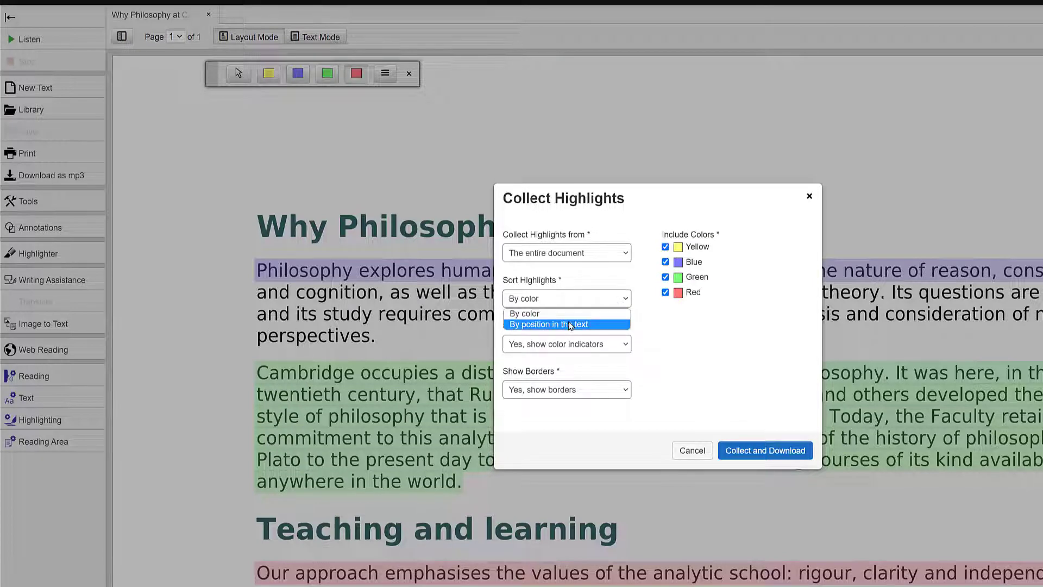
click(602, 347)
click(602, 346)
click(603, 346)
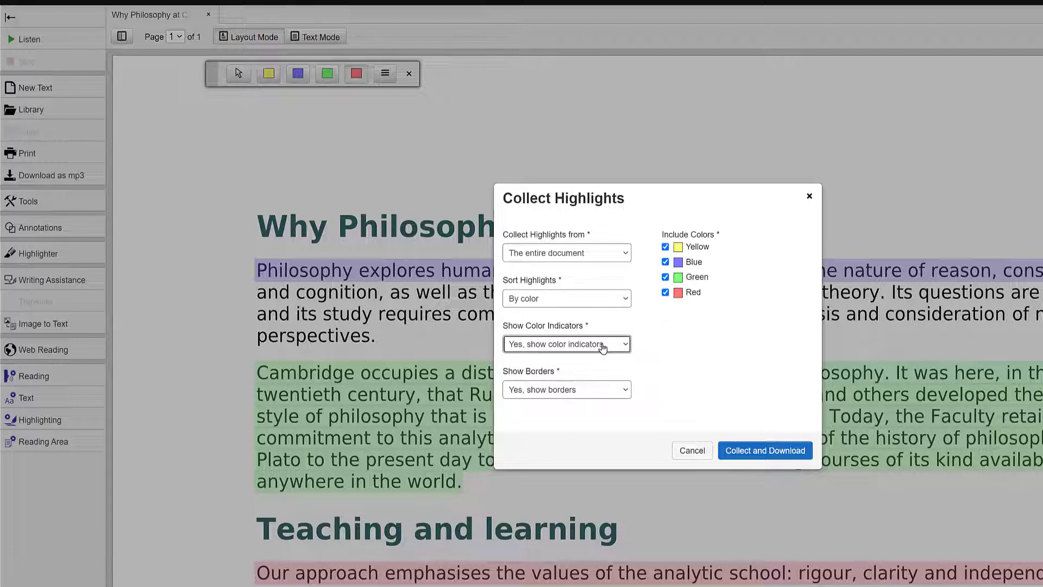
click(602, 346)
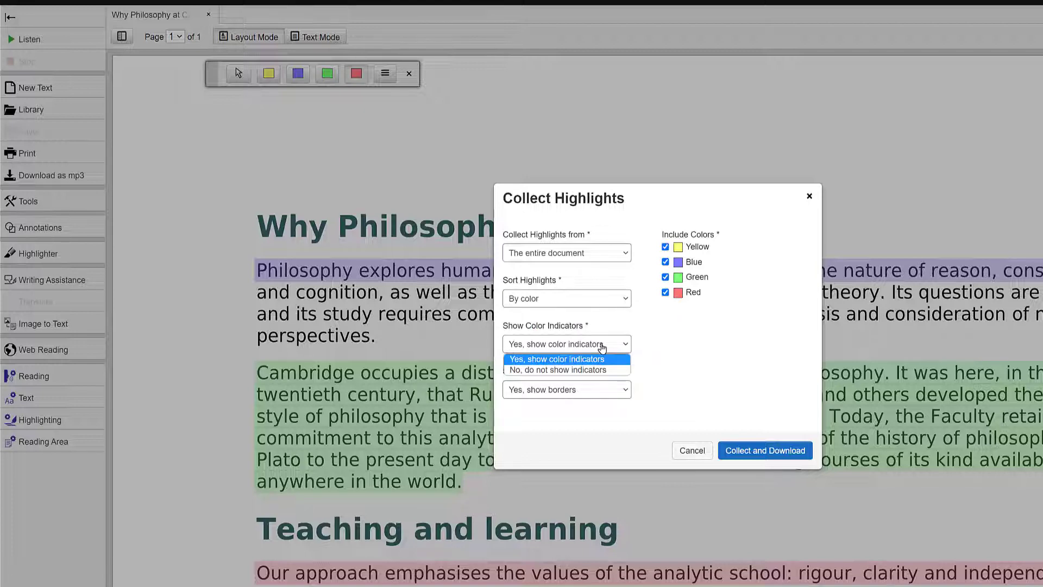
click(602, 347)
Collect and download the highlights without borders, and briefly listen to the start of the collected text.
click(595, 390)
click(577, 415)
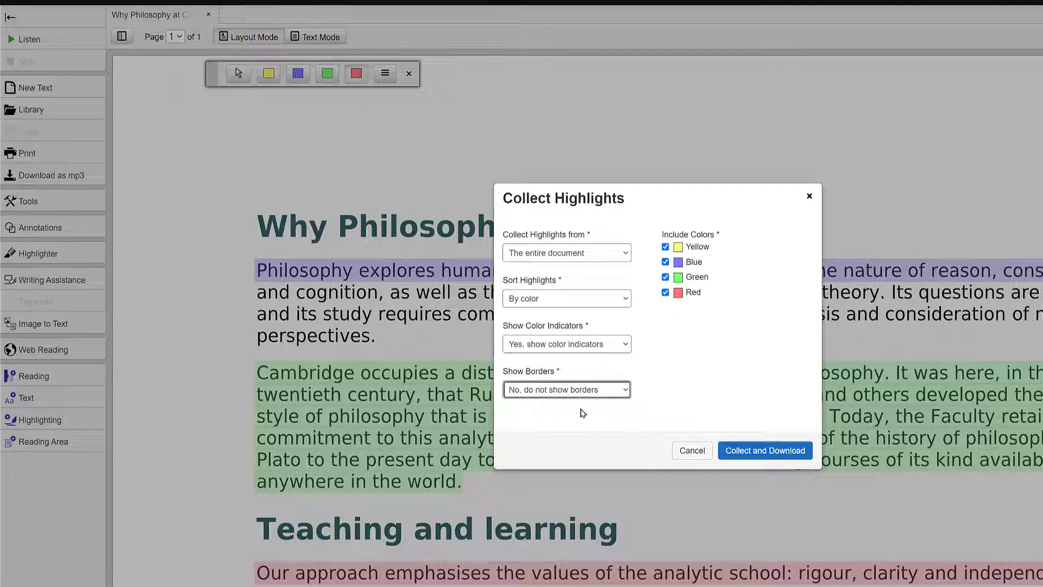
click(756, 452)
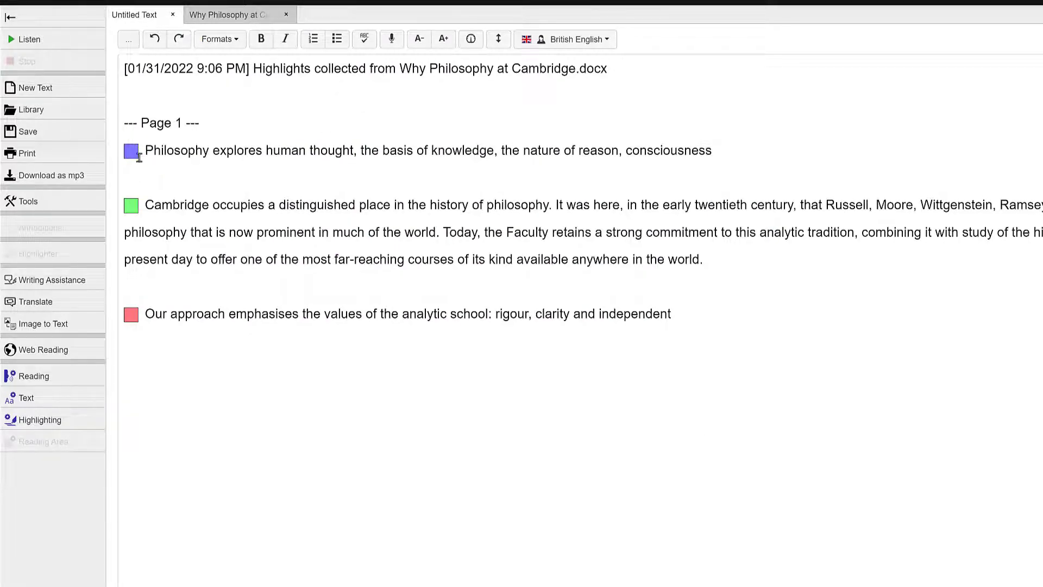
click(24, 39)
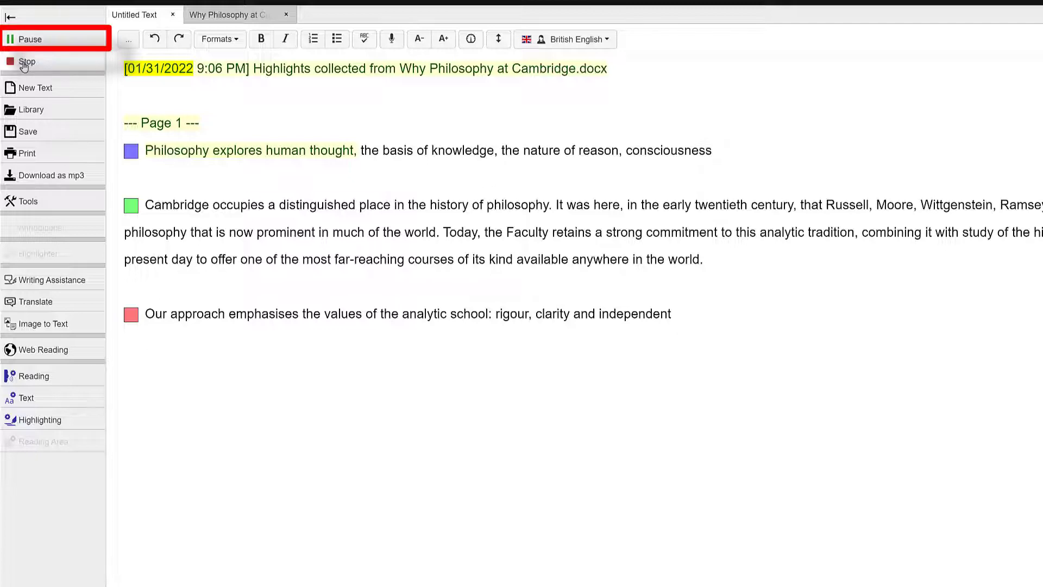
click(24, 61)
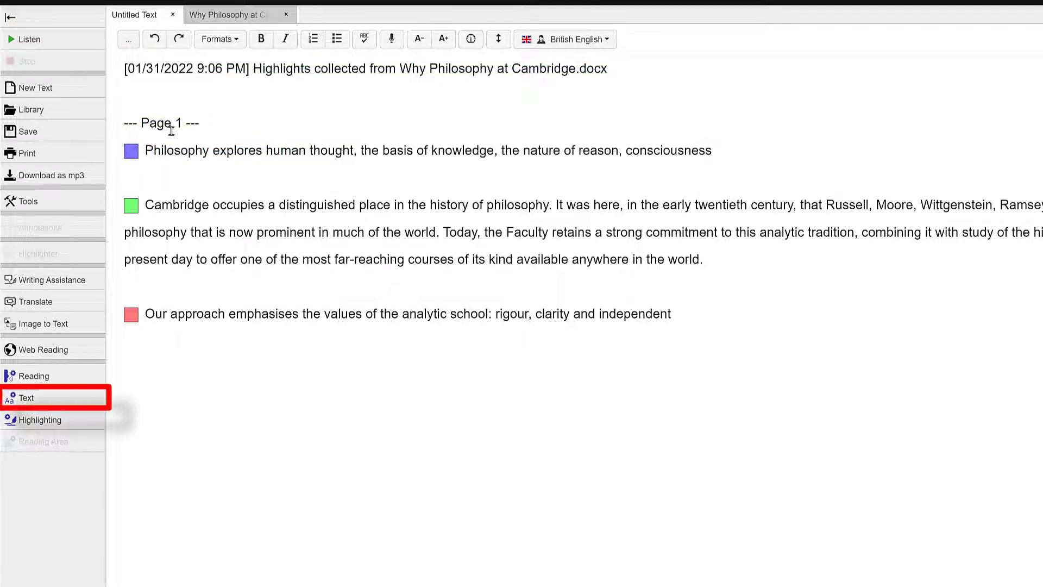
Set the text to blue on a pale yellow background at the largest size, and briefly listen to the restyled text.
click(25, 399)
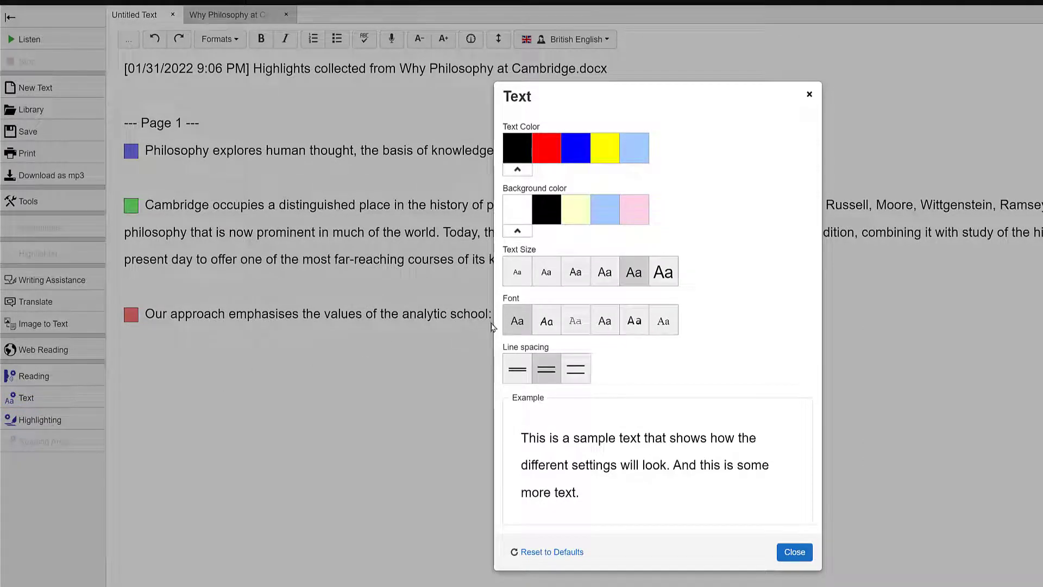
click(580, 215)
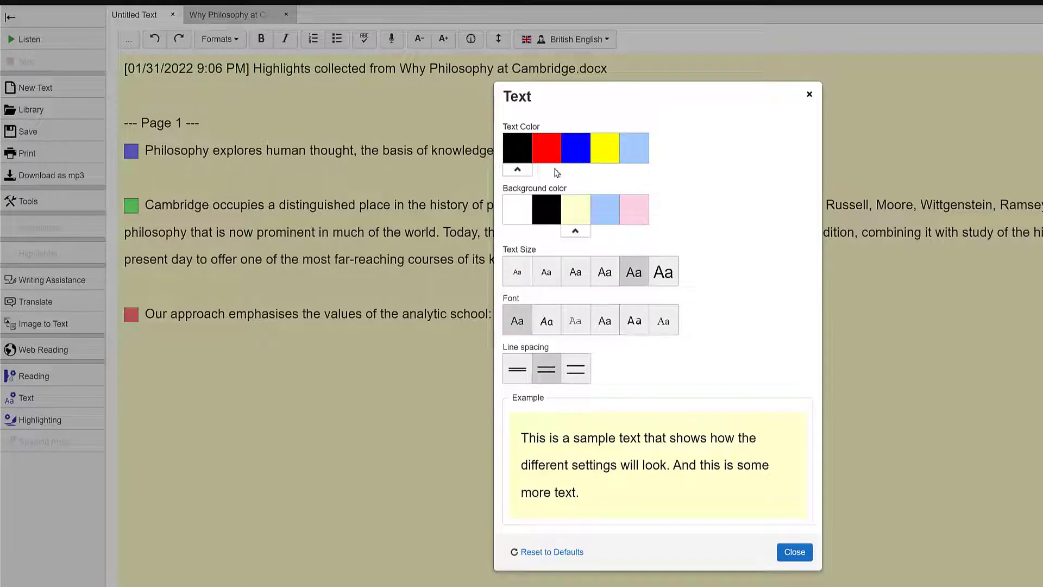
click(546, 144)
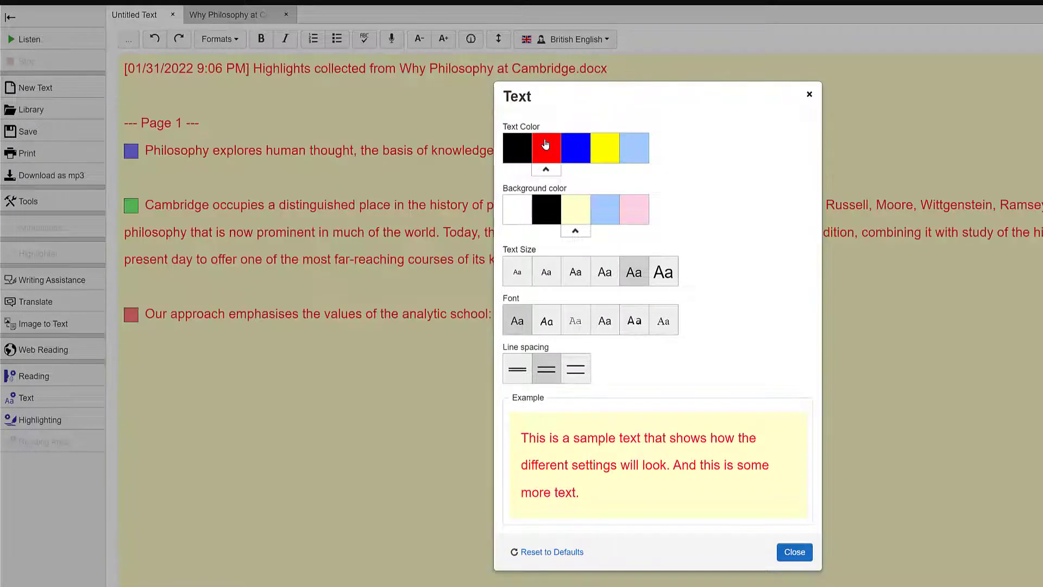
click(569, 151)
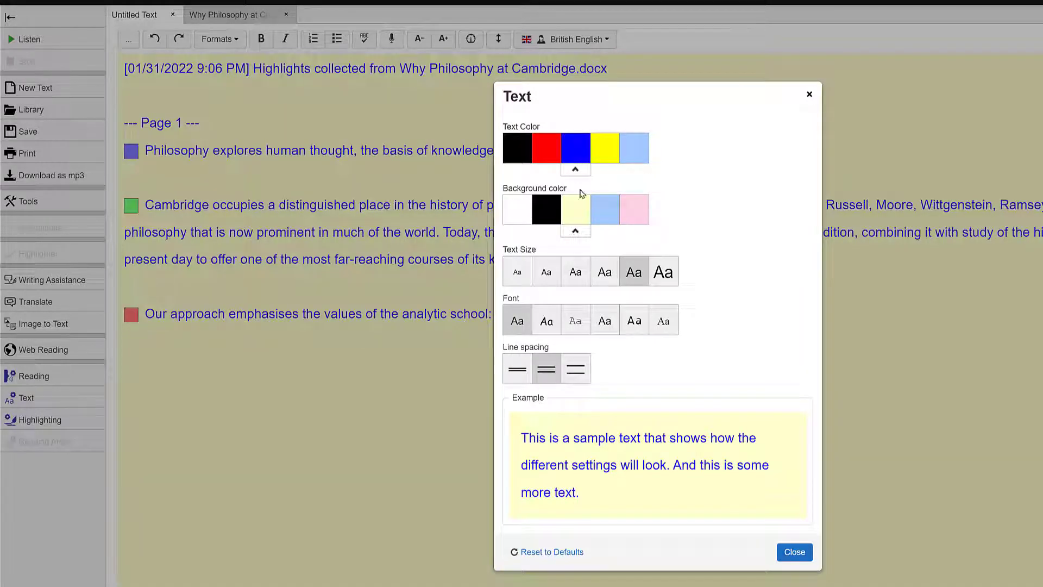
click(667, 274)
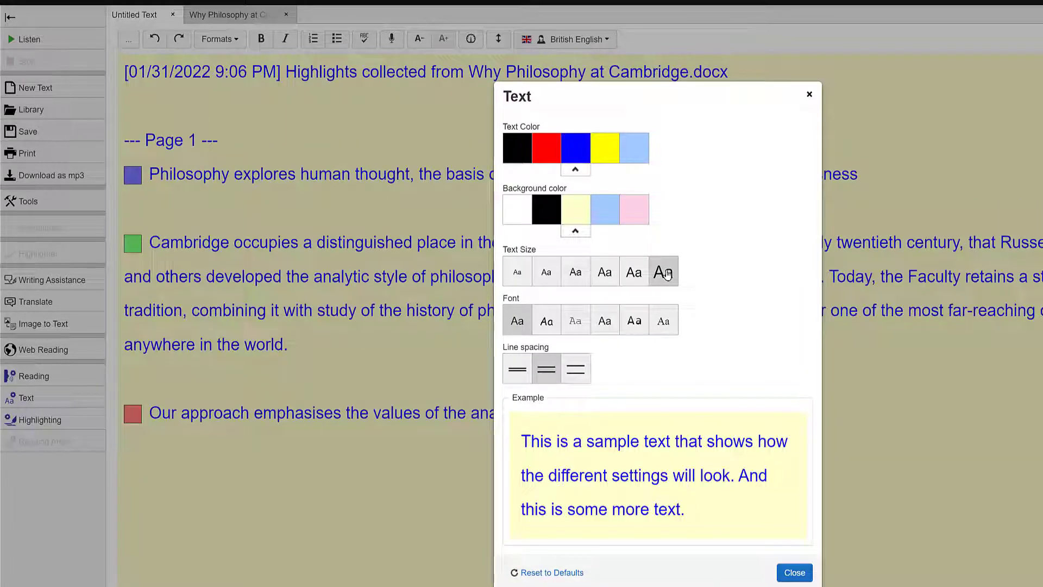
click(786, 577)
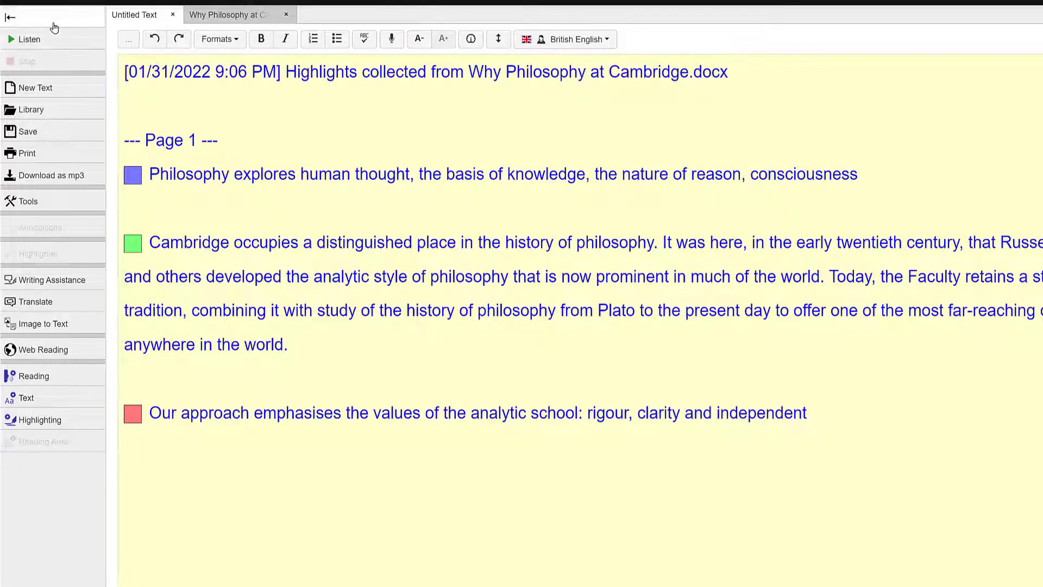
click(34, 37)
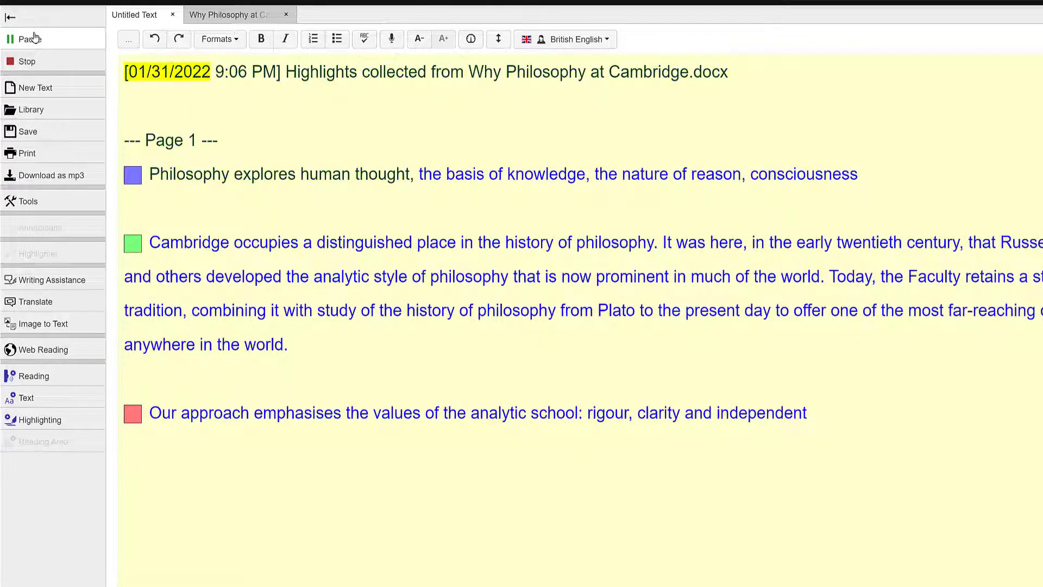
click(24, 65)
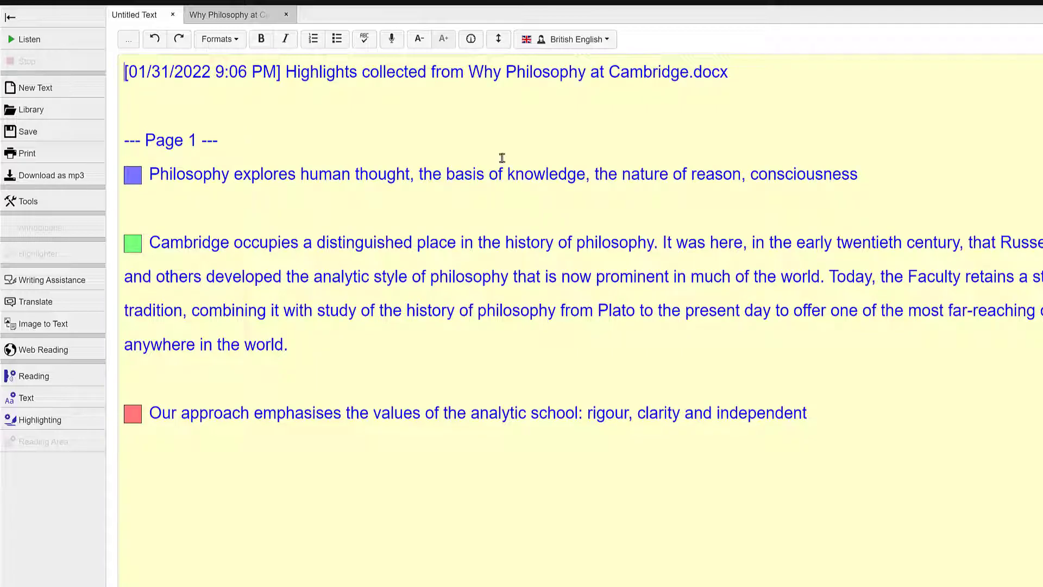
Allow microphone access, dictate a sentence beginning "I'm doing a bit of research", and insert it at the start of the text.
click(235, 40)
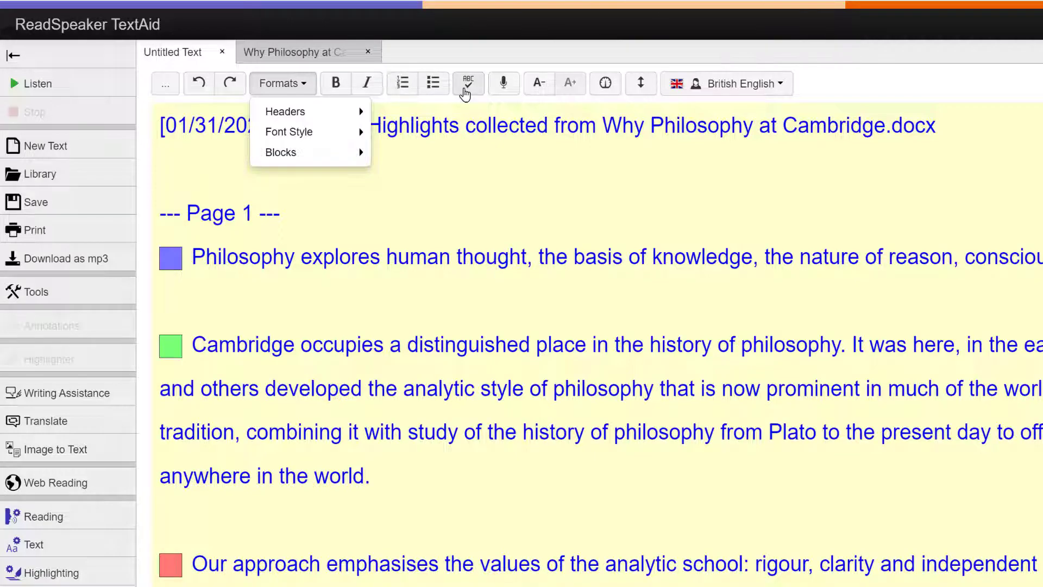
key(Escape)
click(503, 84)
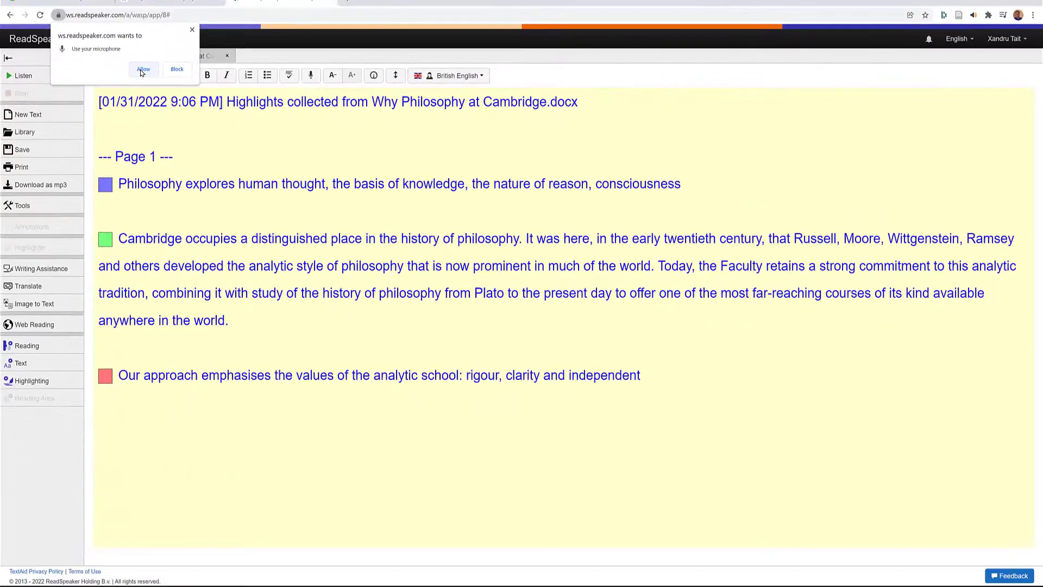
click(142, 69)
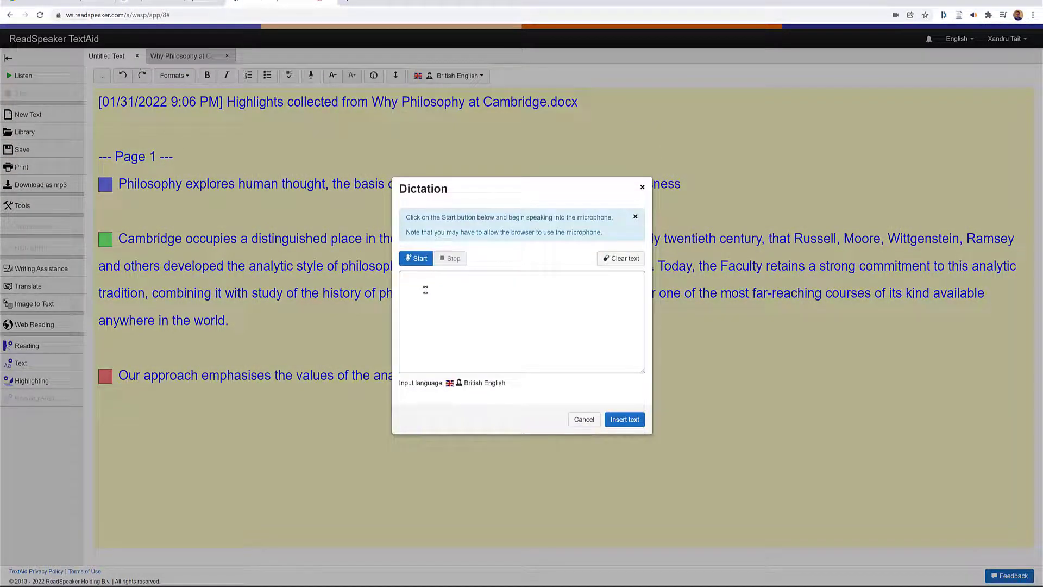
click(423, 287)
click(419, 259)
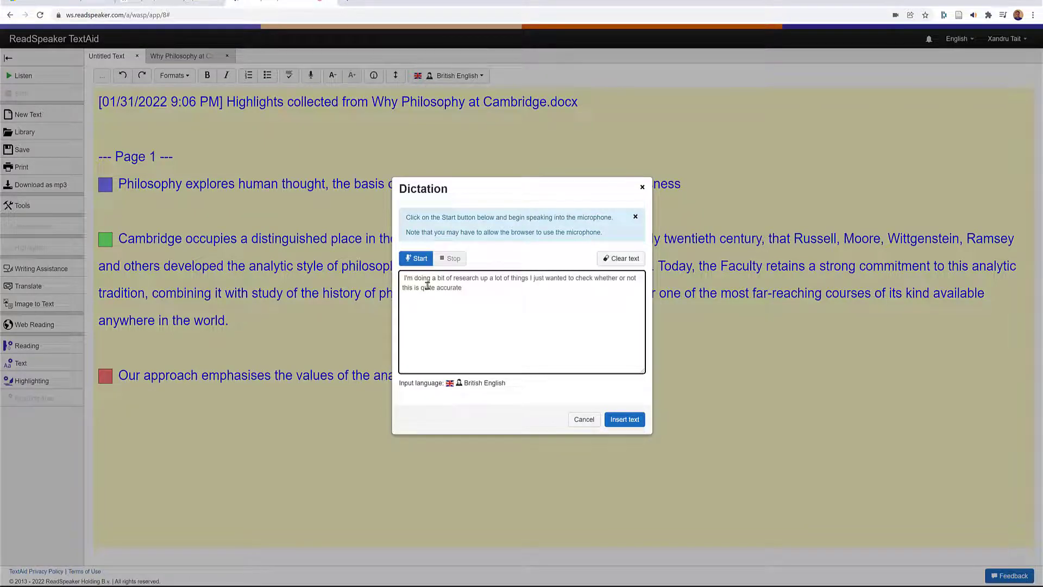
click(625, 418)
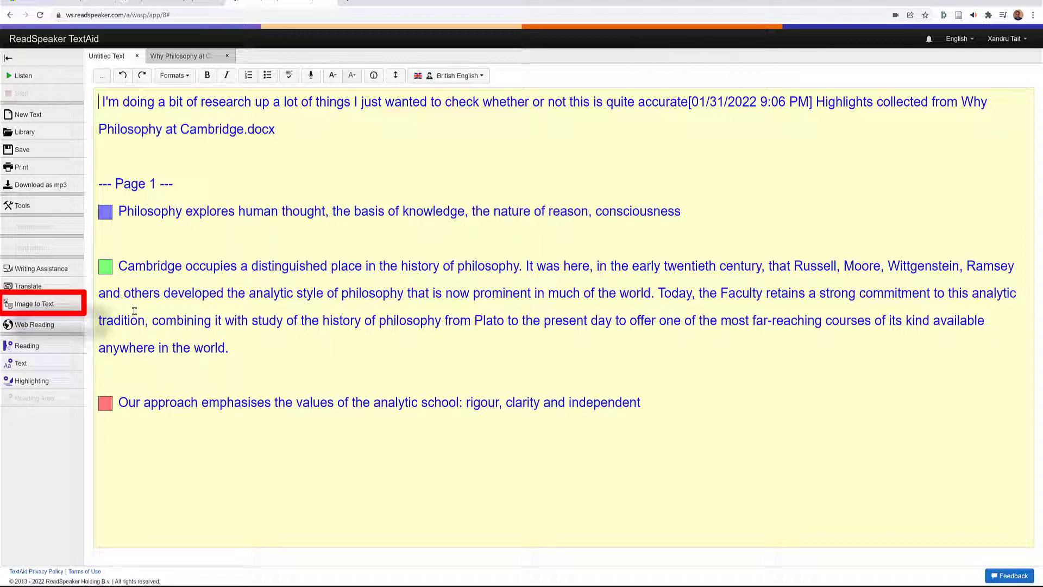
Convert Story-of-Philosophy.pdf with Image to Text in British English (Female) into an editable text named "philosophy" in the root folder.
click(35, 305)
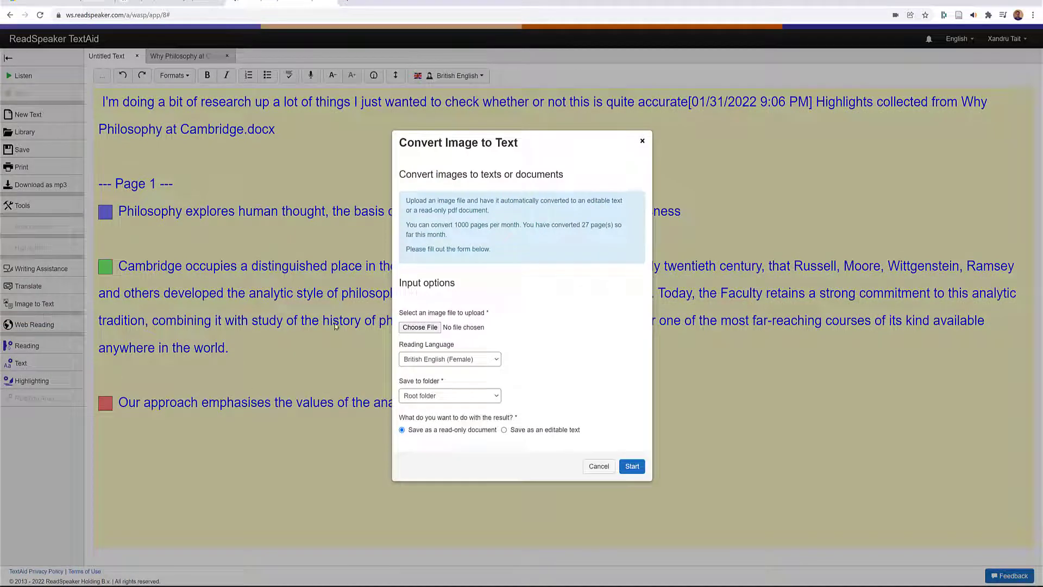
click(416, 327)
double_click(107, 109)
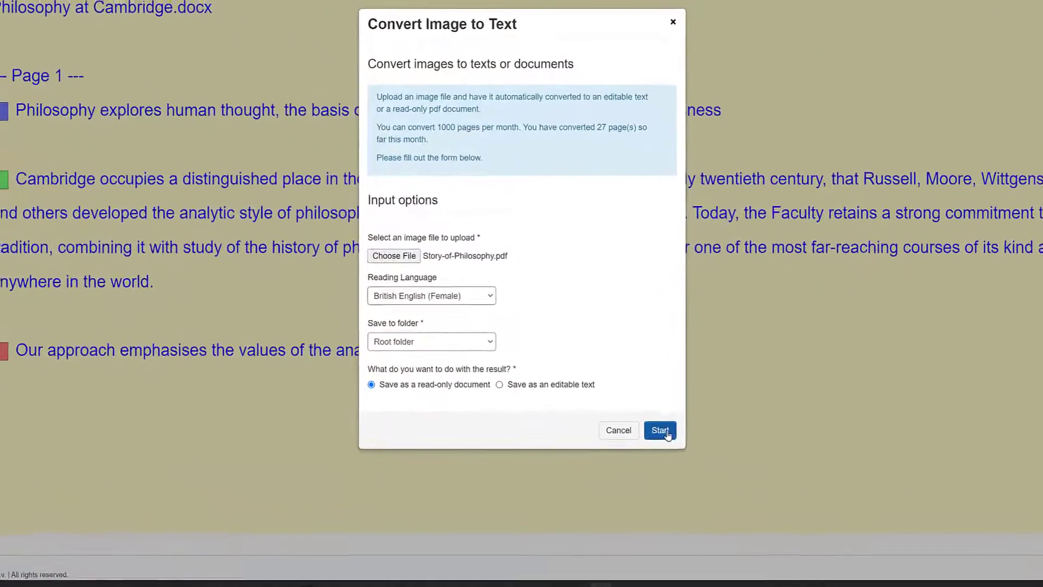
click(499, 383)
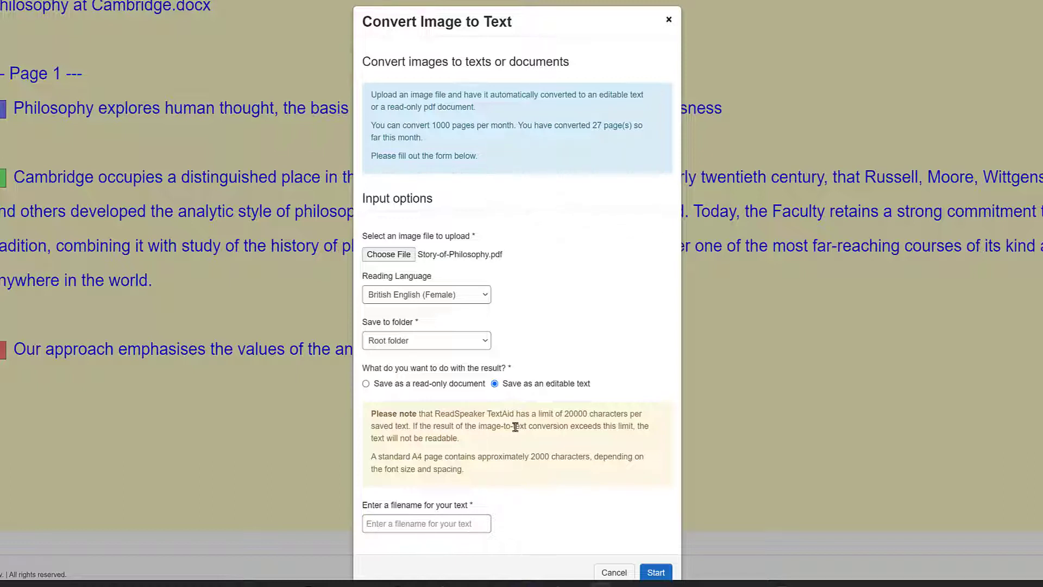
click(403, 520)
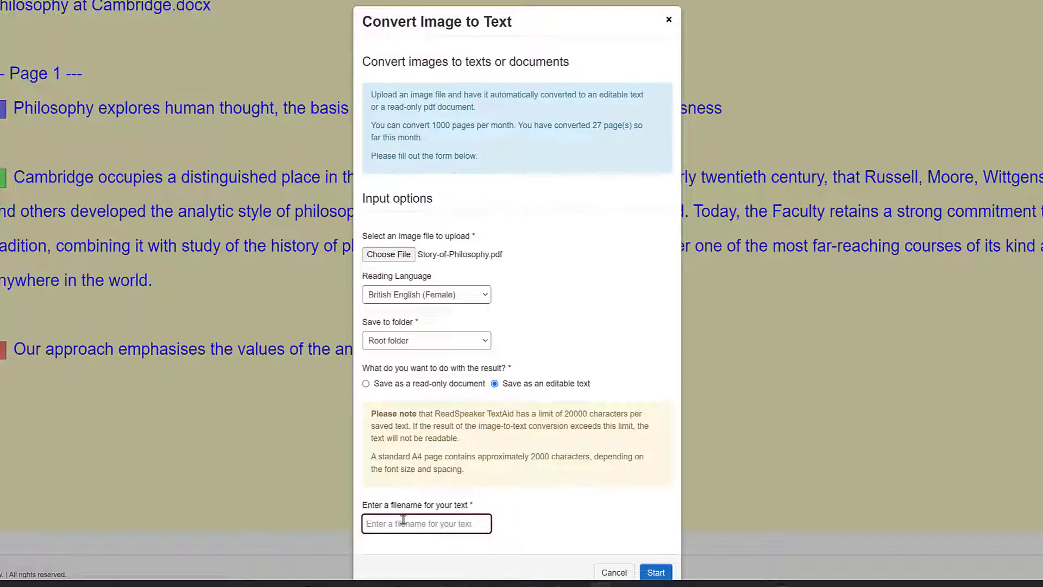
text(philosophy)
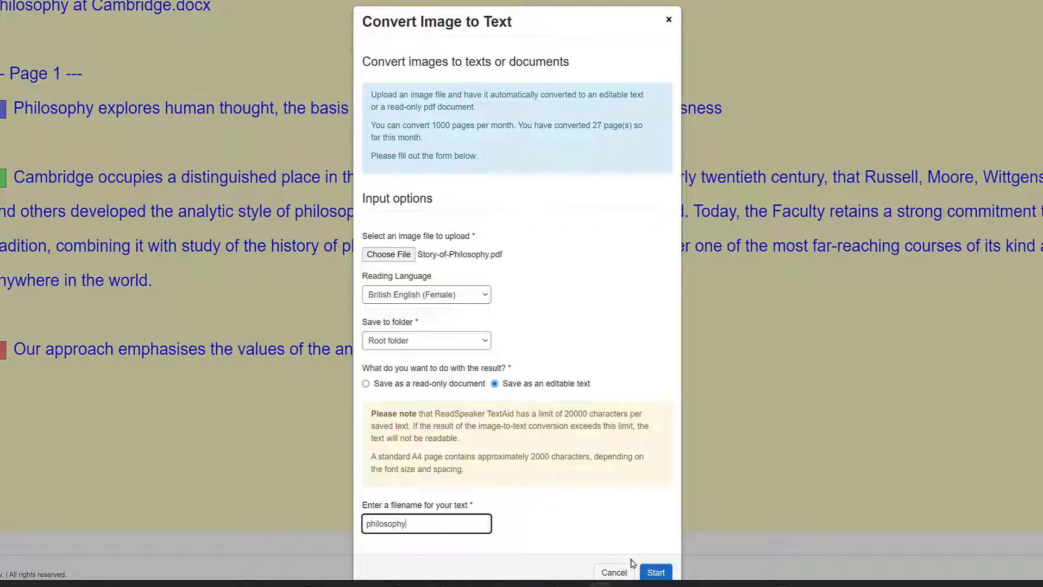
click(656, 572)
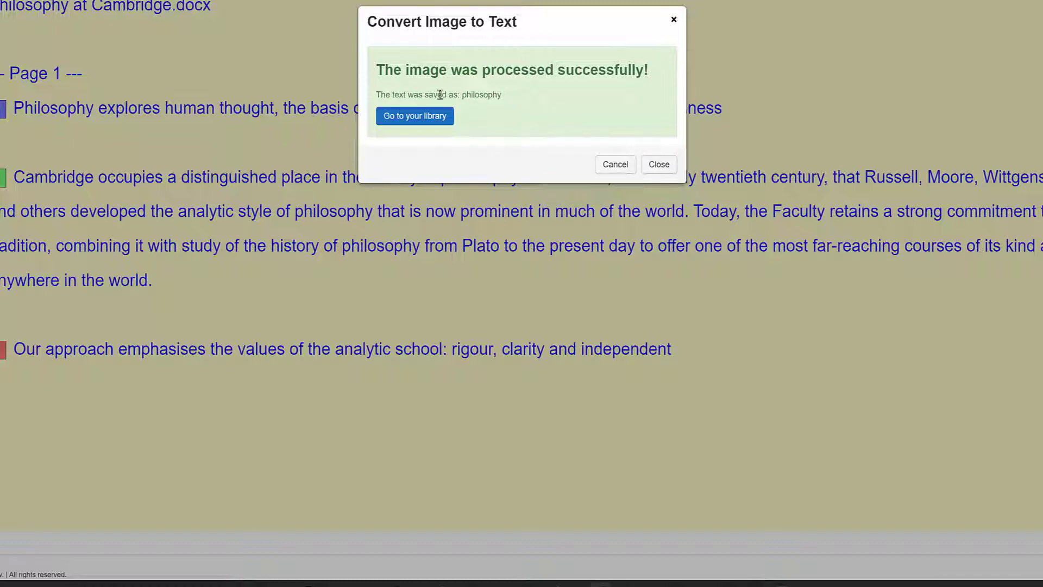
Go to the library and open the converted "philosophy" text from My library.
click(425, 120)
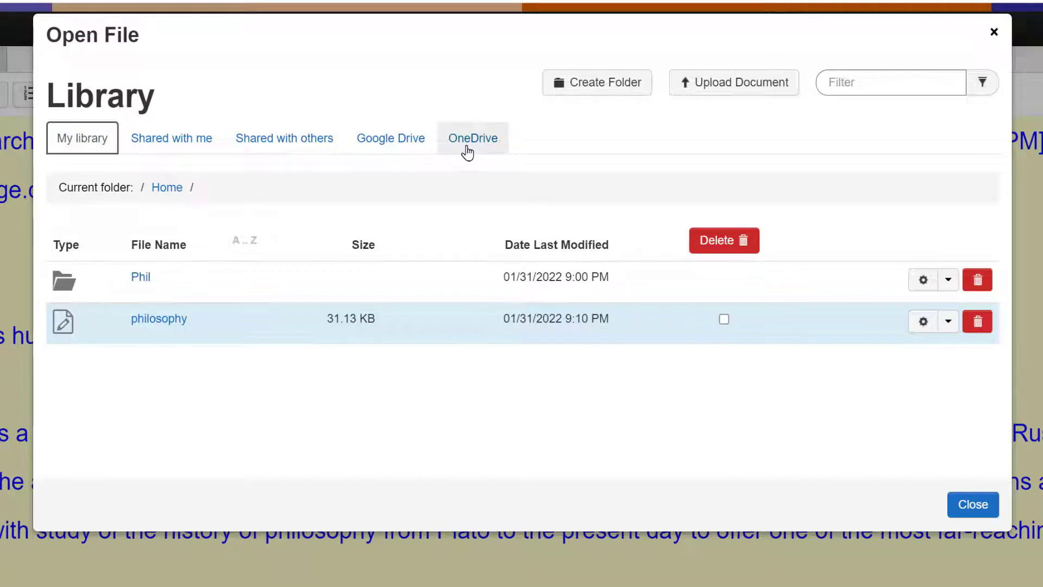
click(173, 155)
click(98, 138)
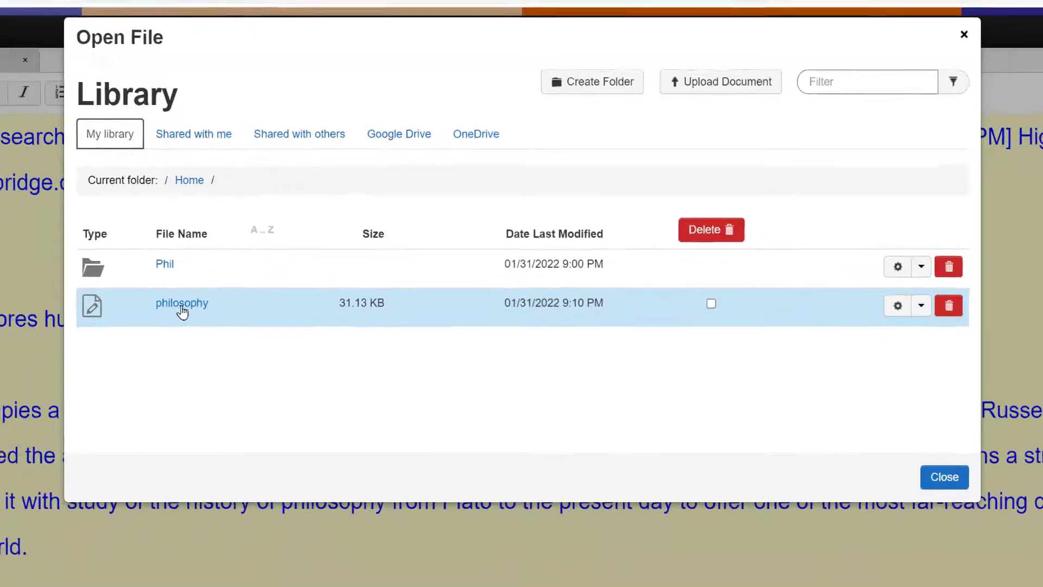
click(161, 320)
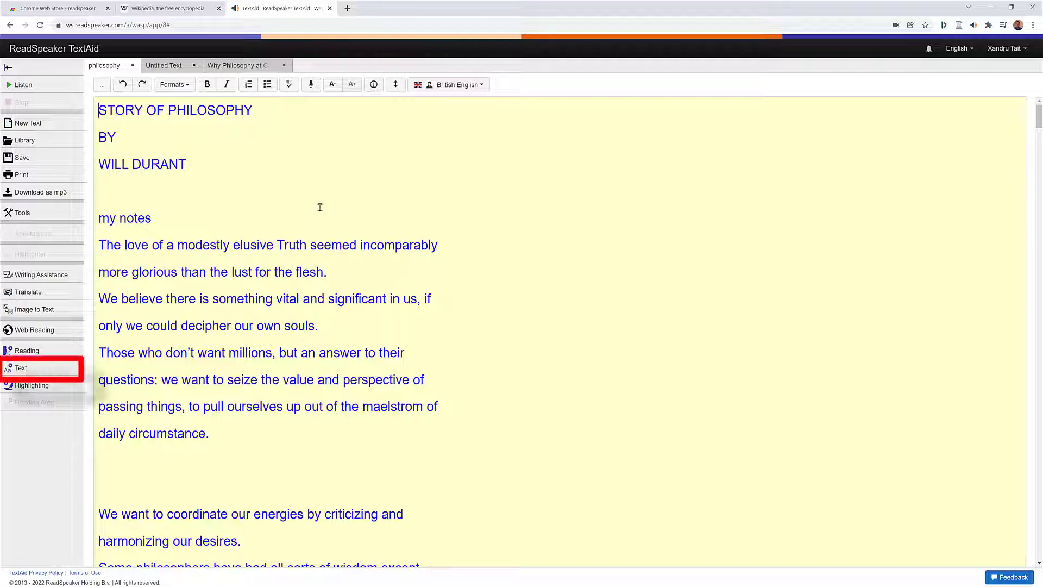
Set the text to black on a white background, and briefly listen to the beginning of the philosophy text.
click(49, 372)
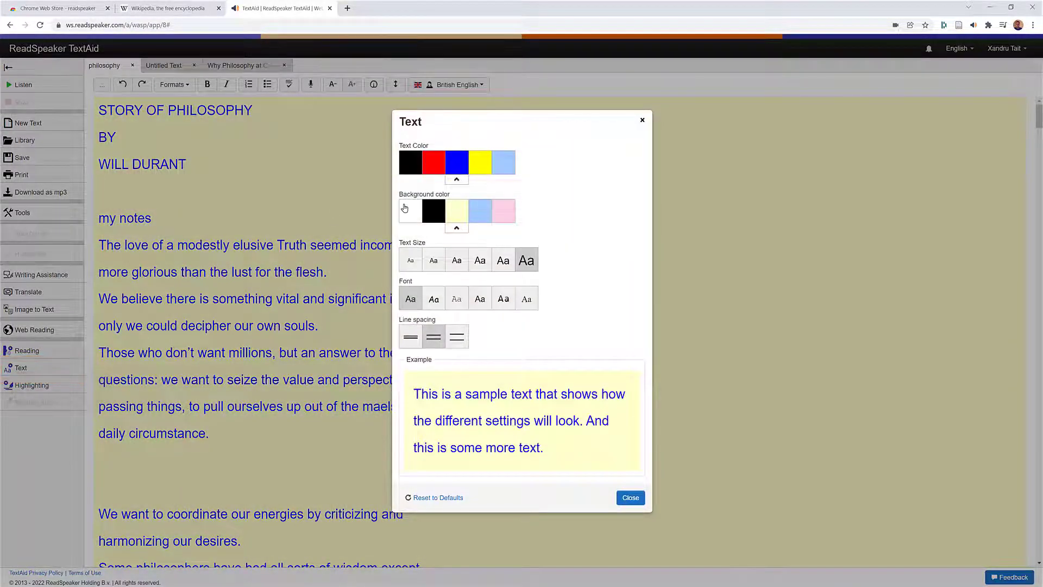
click(405, 208)
click(413, 160)
click(630, 498)
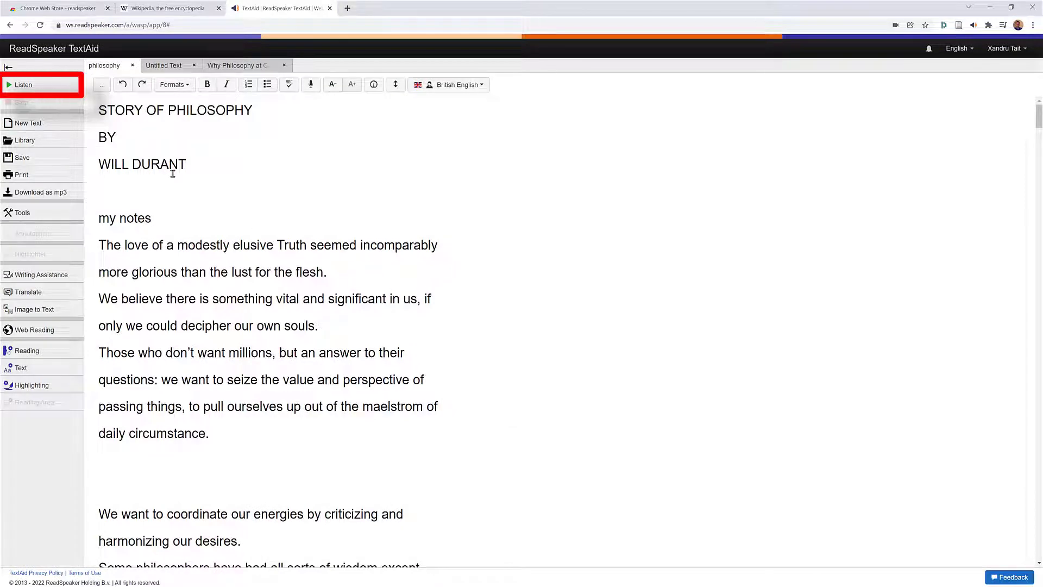
click(25, 86)
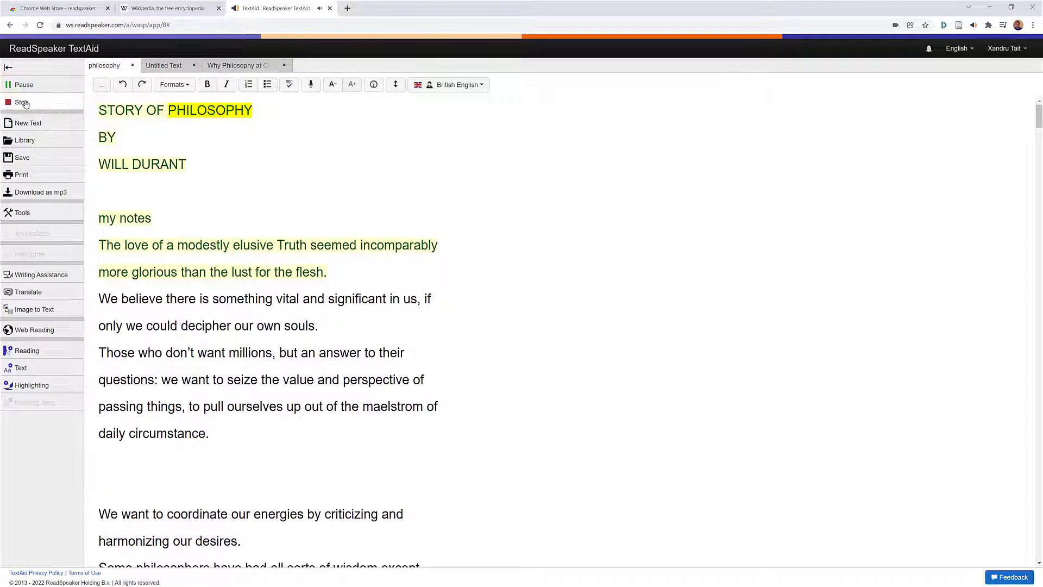
click(24, 103)
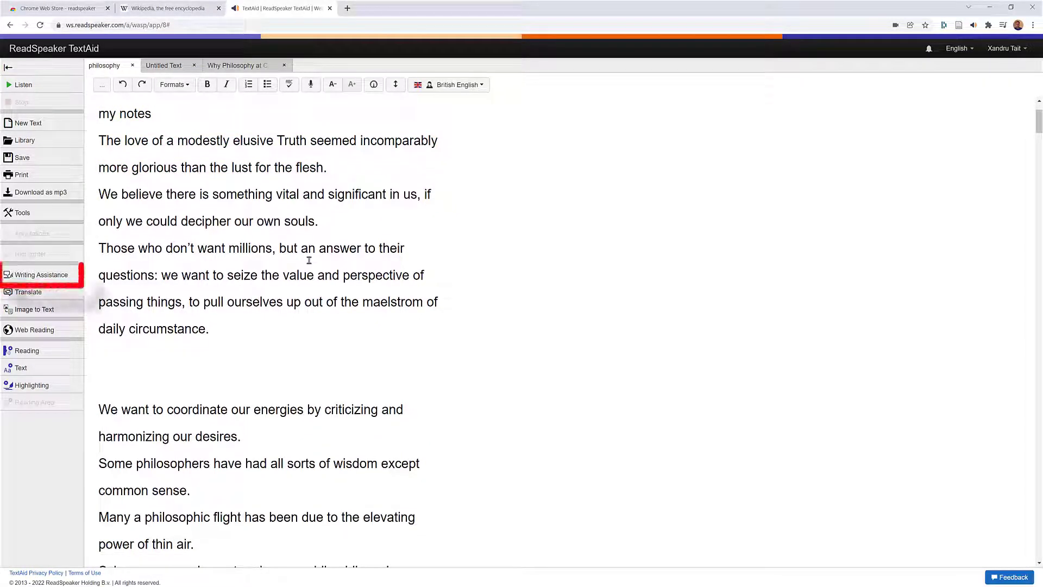
Configure Writing Assistance to speak only words while typing, with letters and sentences turned off.
click(57, 279)
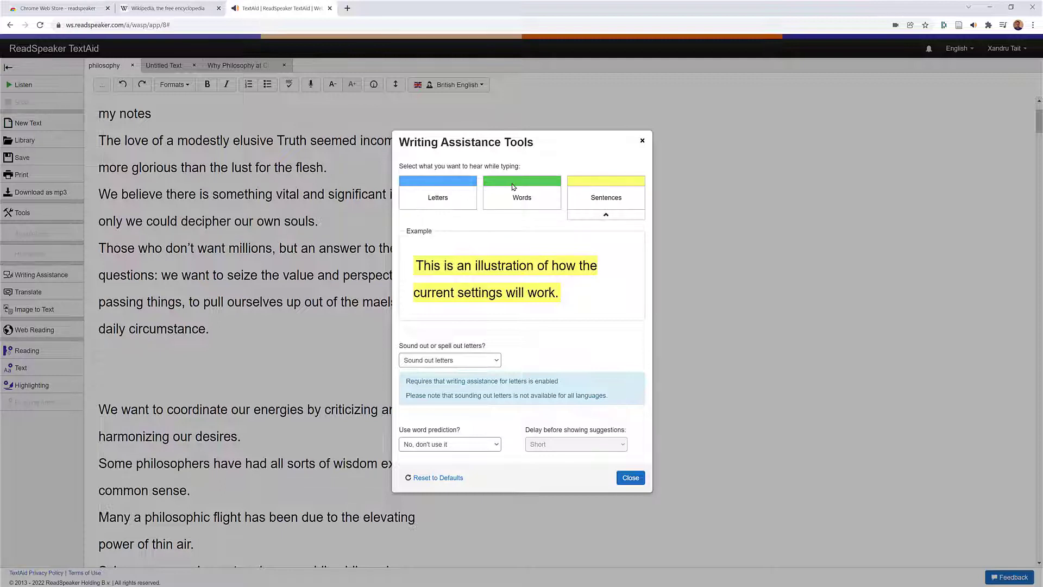
click(438, 197)
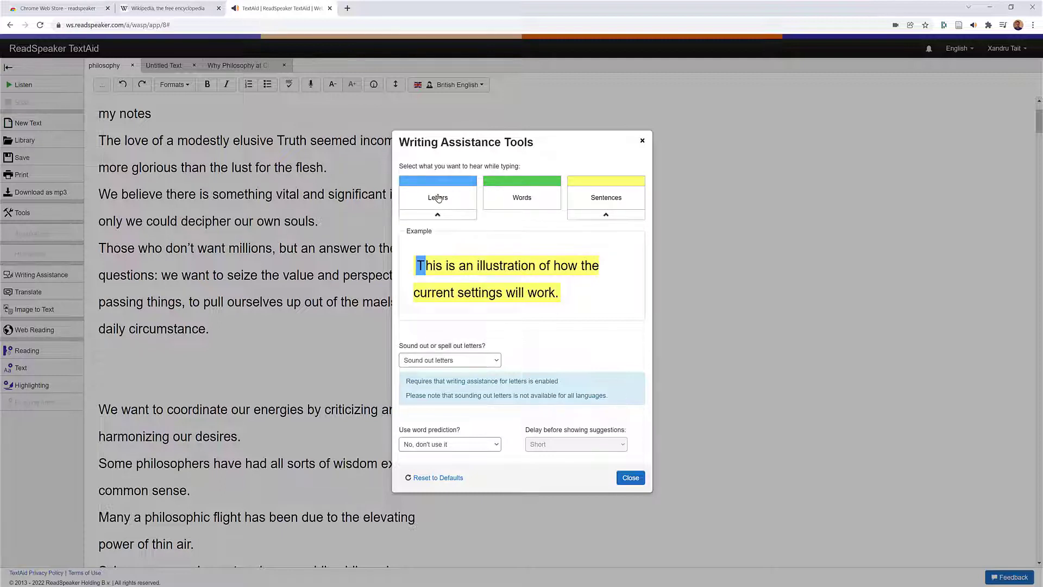
click(519, 198)
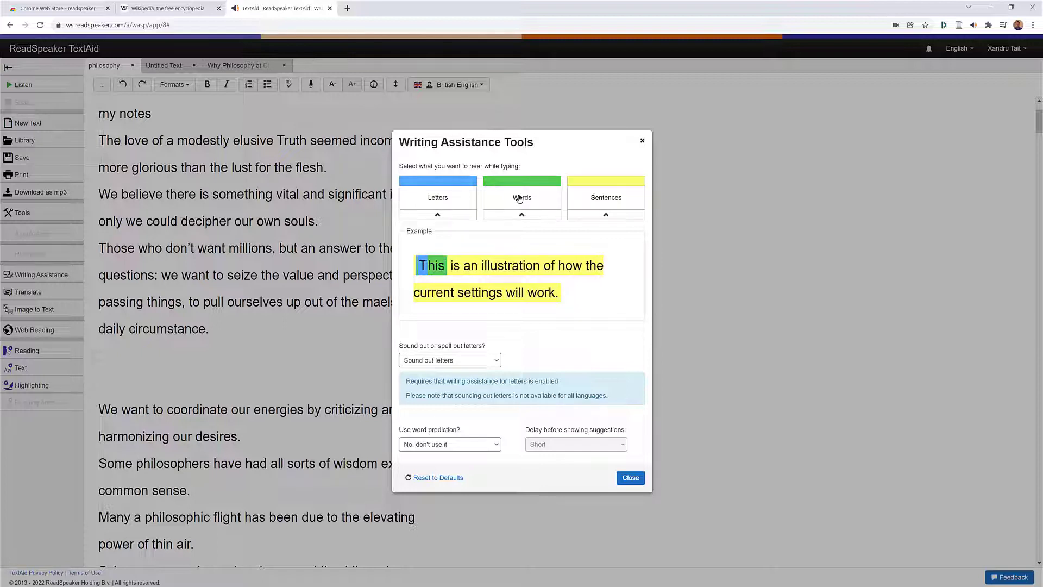
click(605, 200)
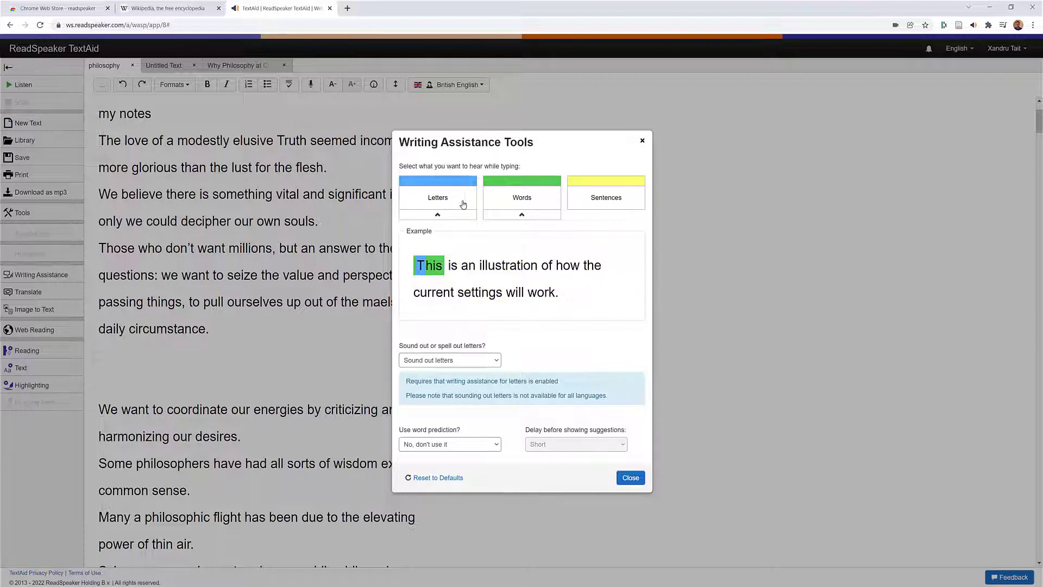
click(515, 200)
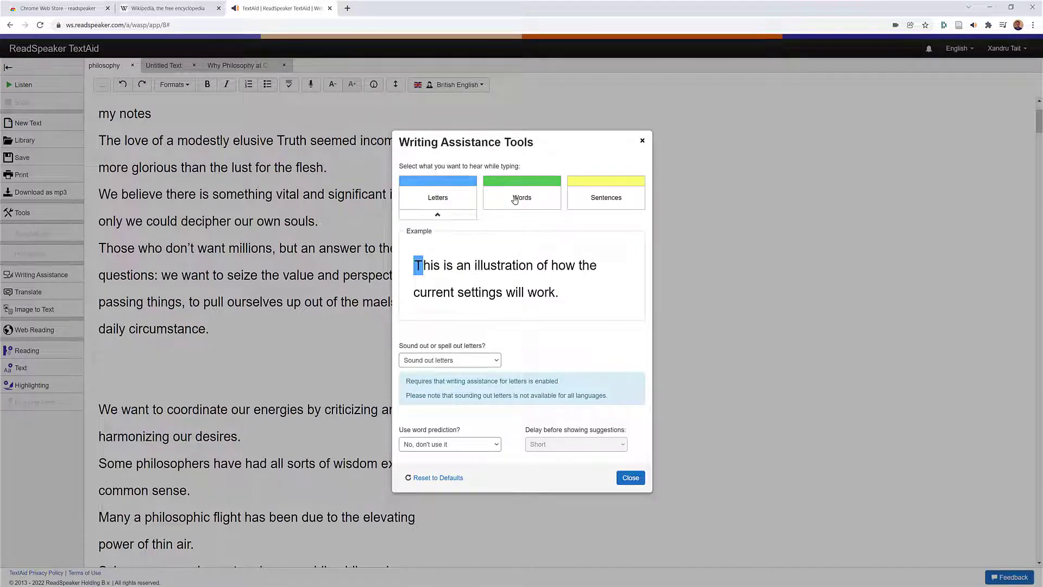
click(451, 199)
click(523, 200)
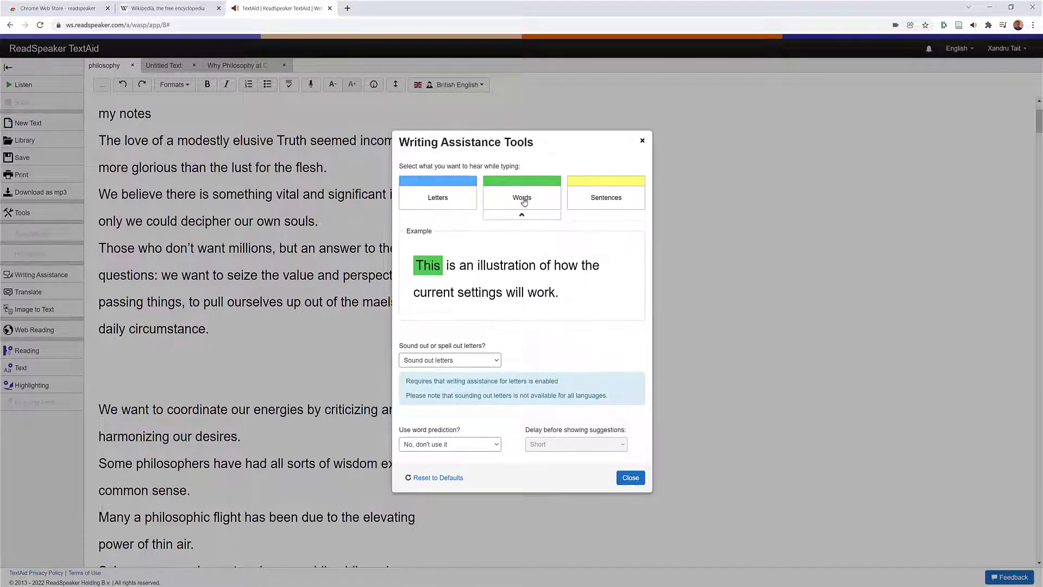
Keep letters set to "Sound out letters" and enable word prediction with a Short delay before showing suggestions.
click(497, 360)
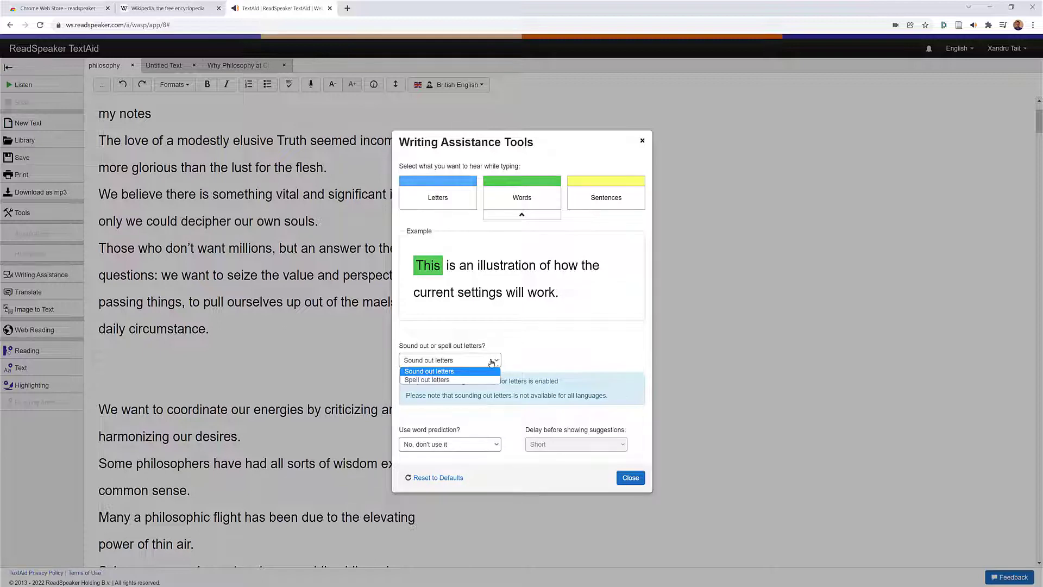
click(463, 374)
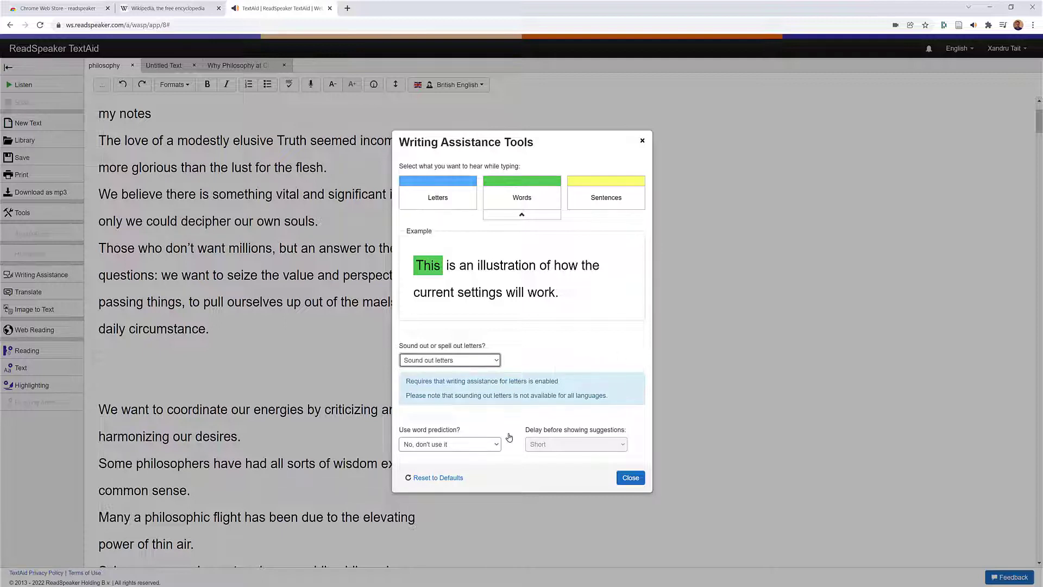
click(496, 445)
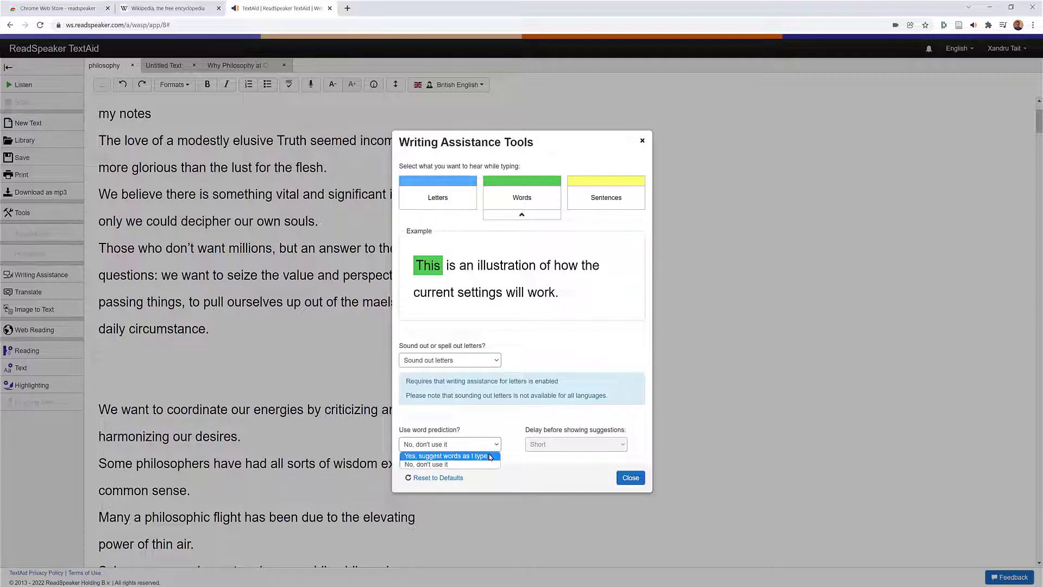
click(490, 458)
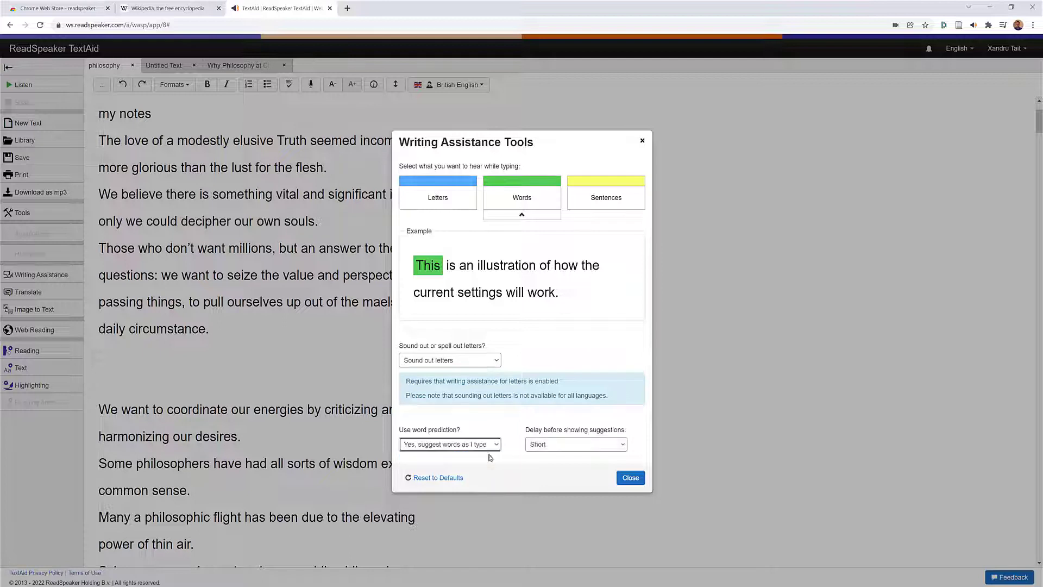
click(556, 444)
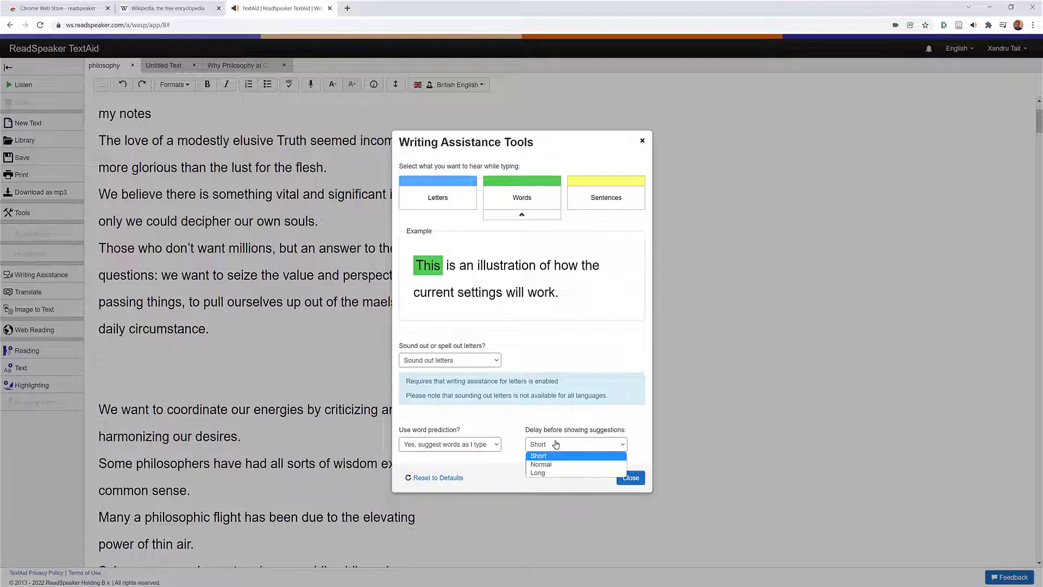
click(560, 457)
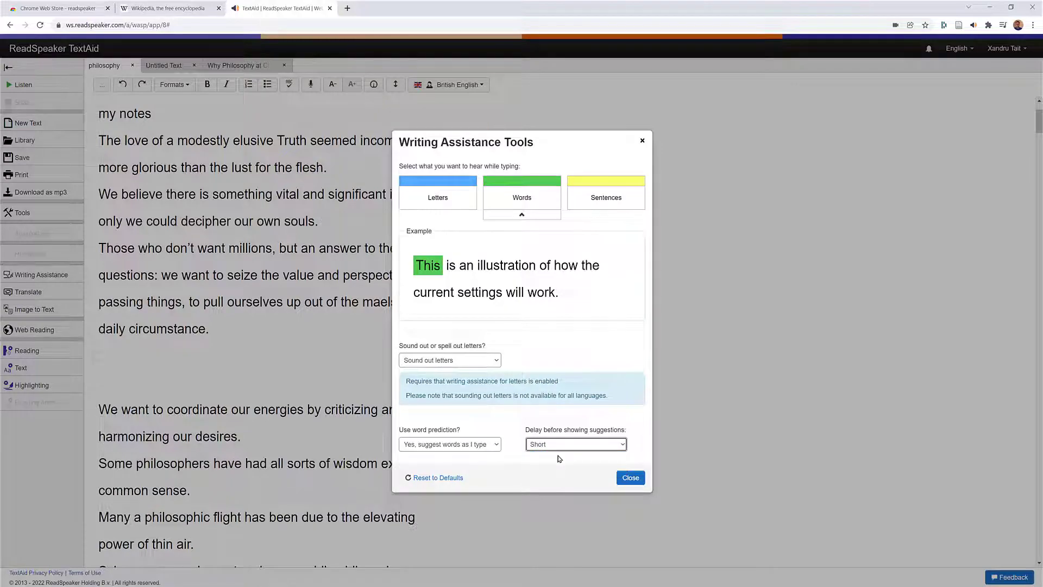
click(630, 478)
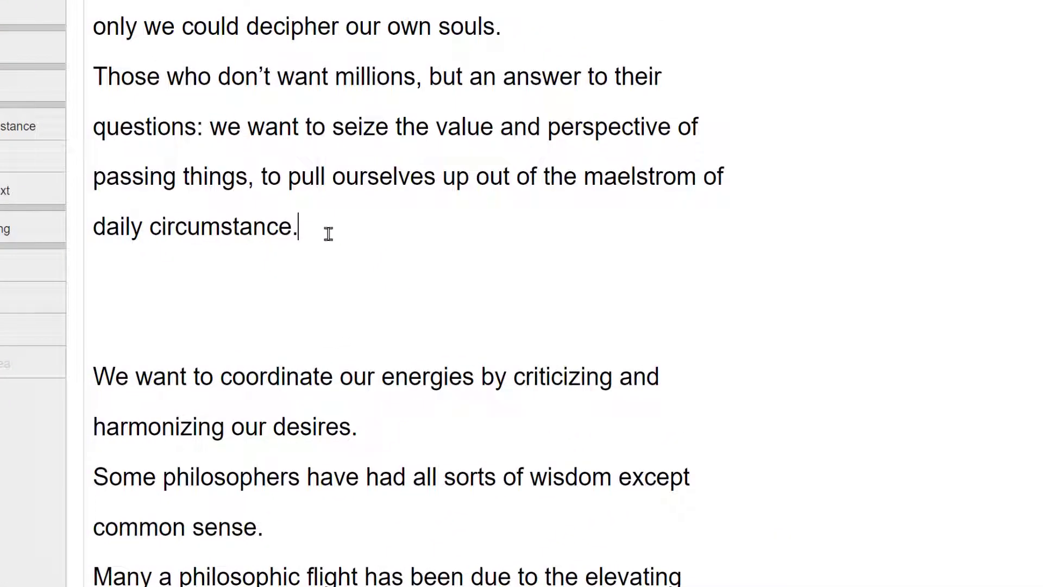
Add "Hello how are you doing my friends were" after "daily circumstance.", taking "were" from the word suggestions, and listen to "doing".
text(Hello how are you doing my friends)
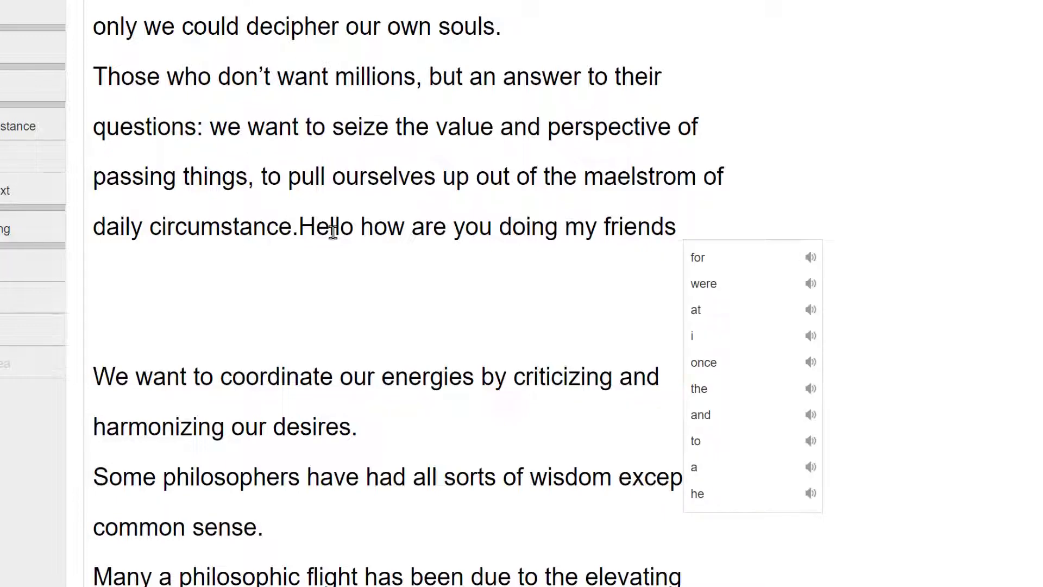
click(722, 294)
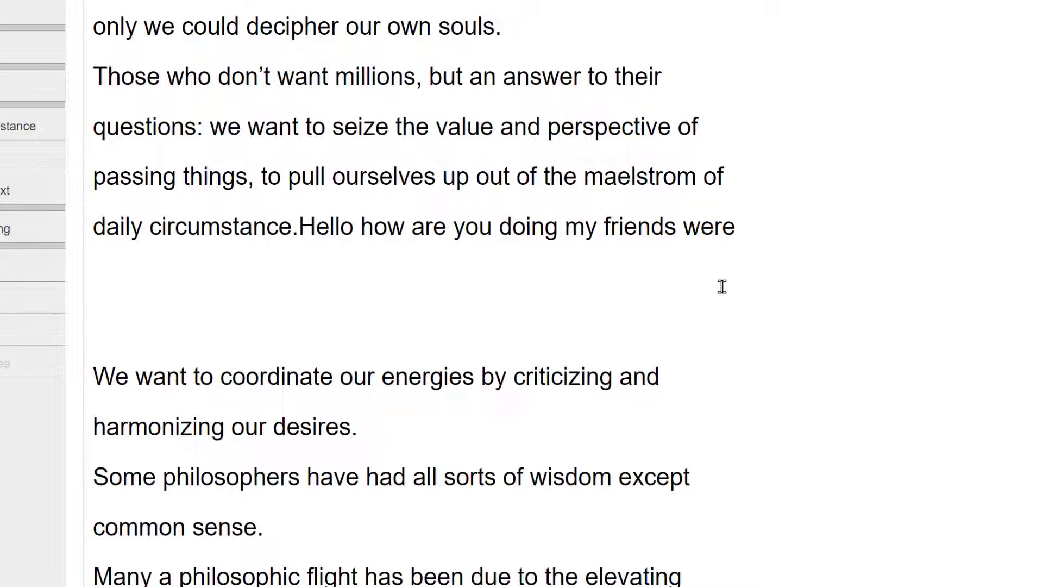
double_click(534, 228)
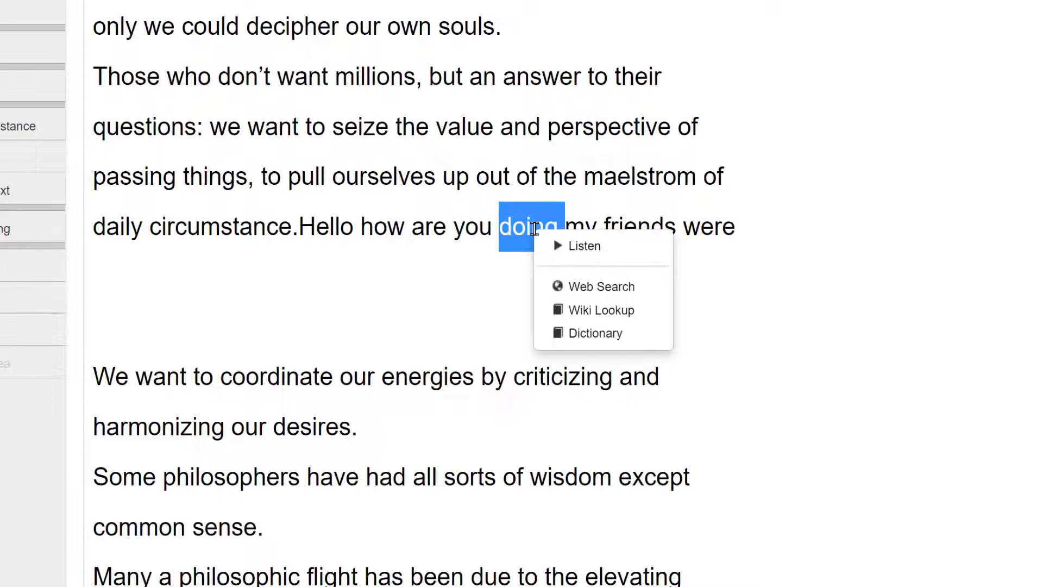
click(561, 245)
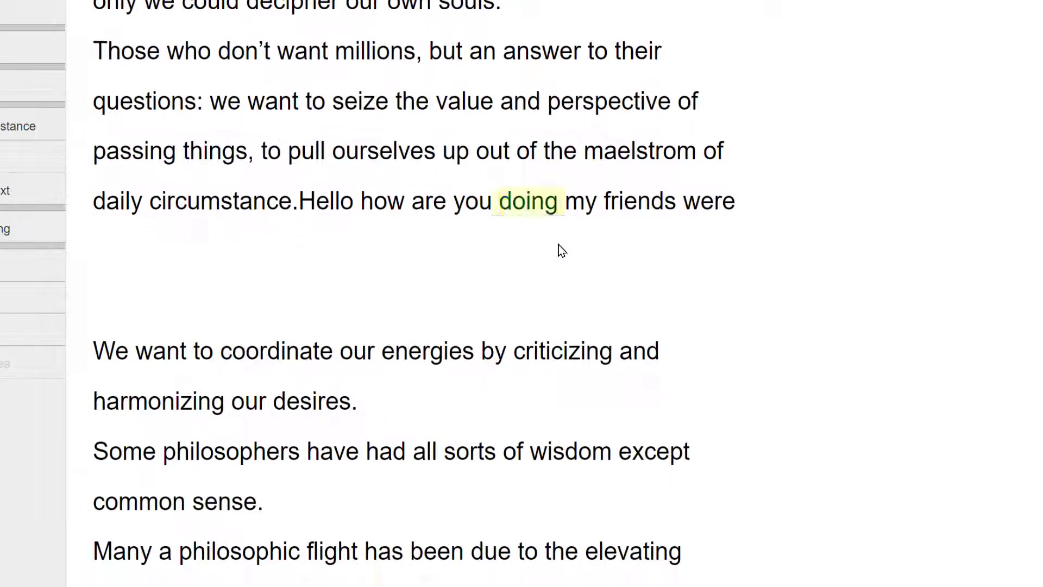
Look up "wisdom" from the philosophers sentence in the dictionary and briefly listen to its definition.
scroll(561, 249, down, 5)
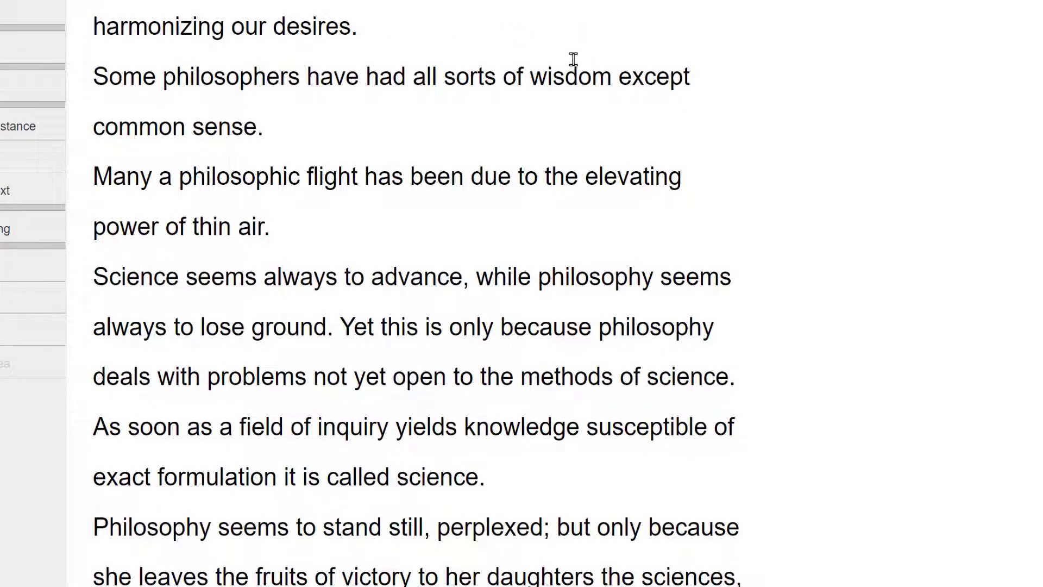
double_click(571, 80)
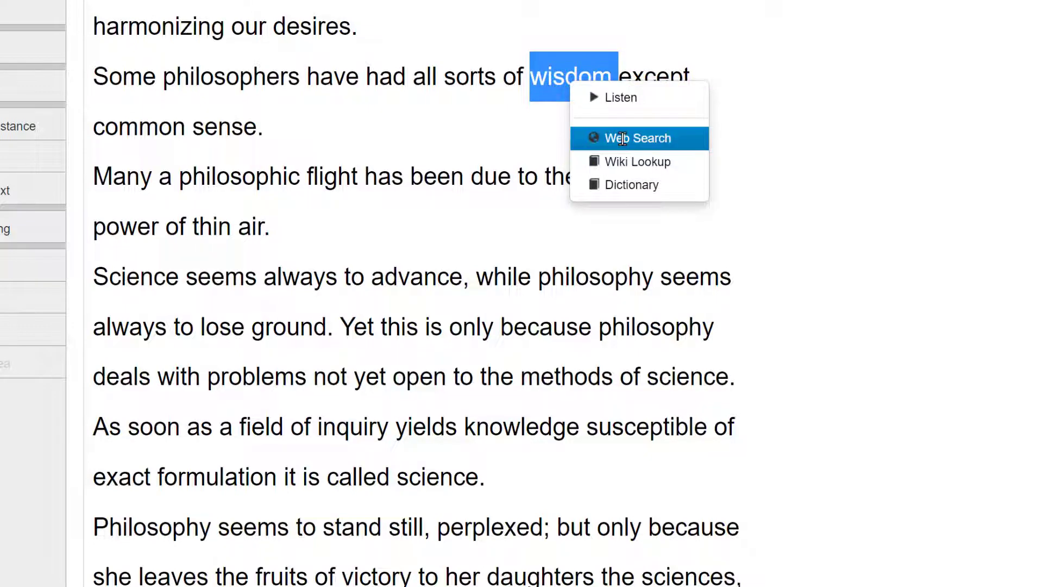
click(622, 181)
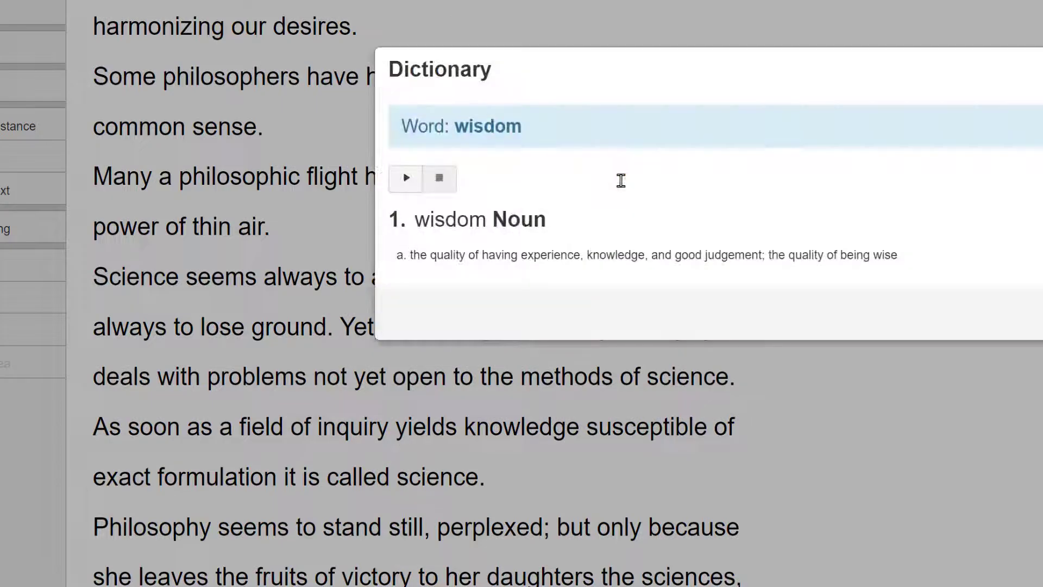
click(405, 182)
click(441, 180)
key(Escape)
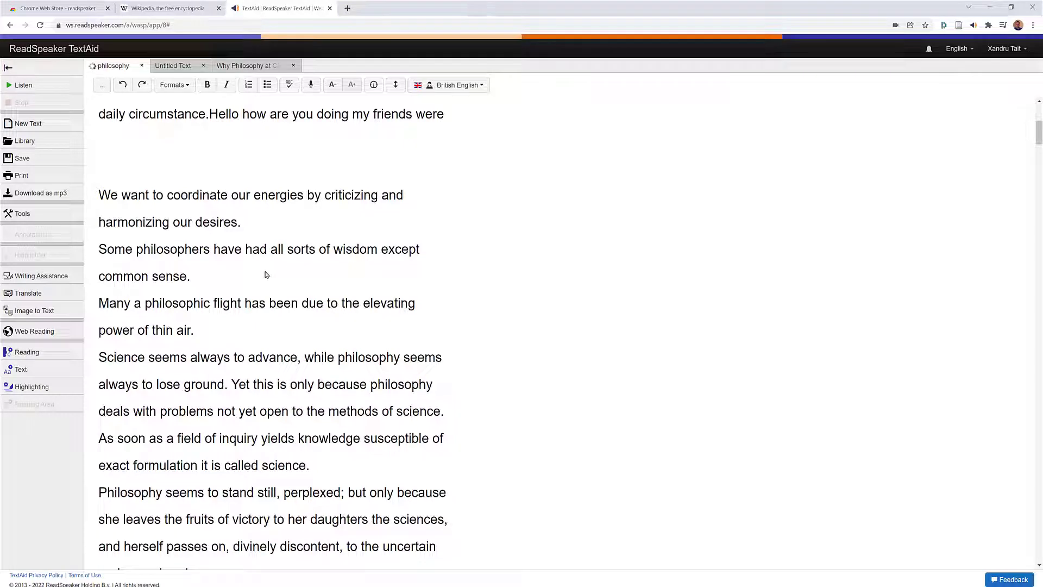
Download the philosophy text as an mp3 file, accepting the terms of use, and briefly play it in Groove Music.
scroll(266, 274, up, 6)
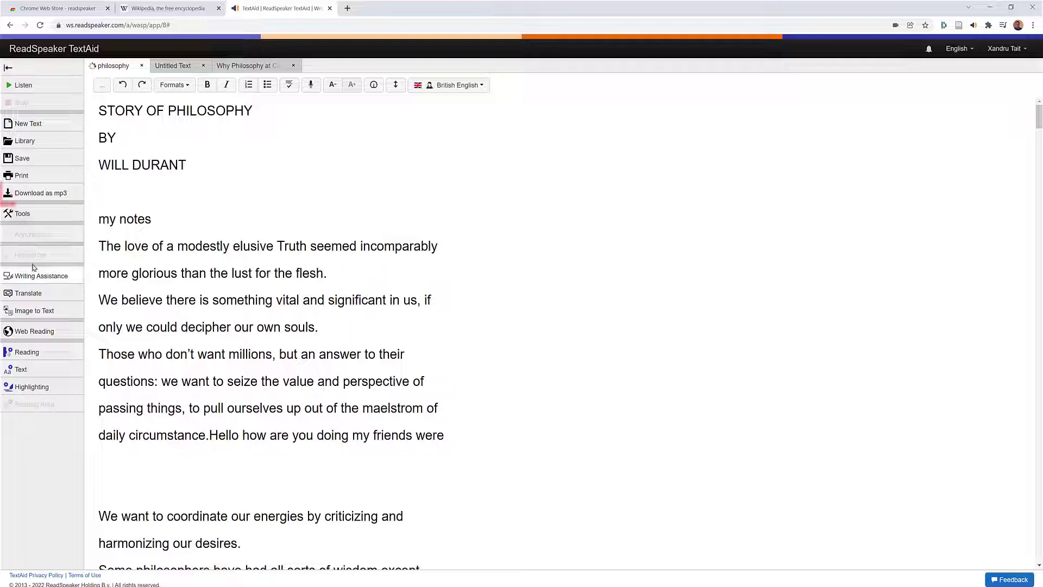
click(36, 196)
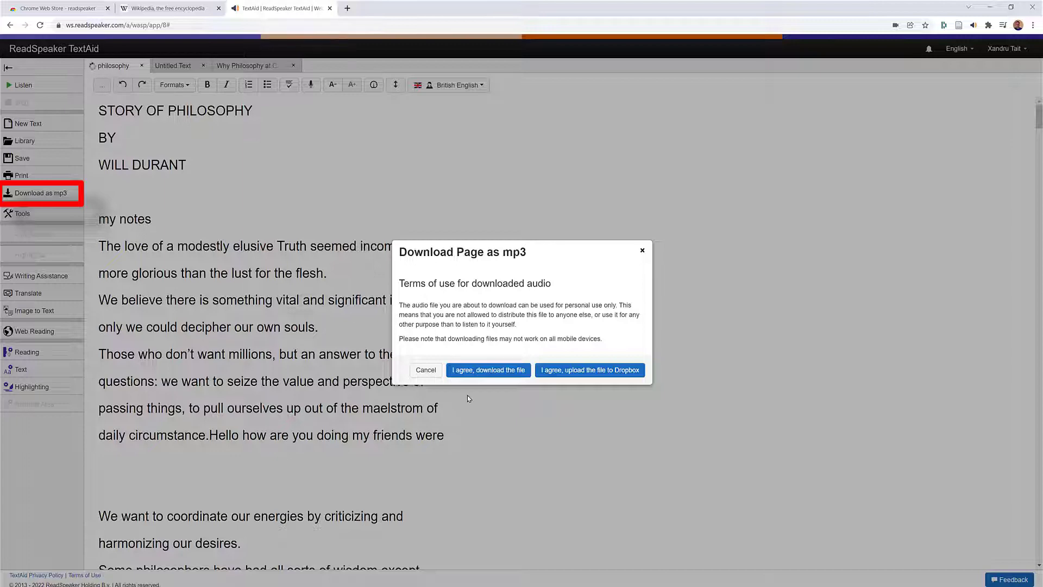
click(489, 371)
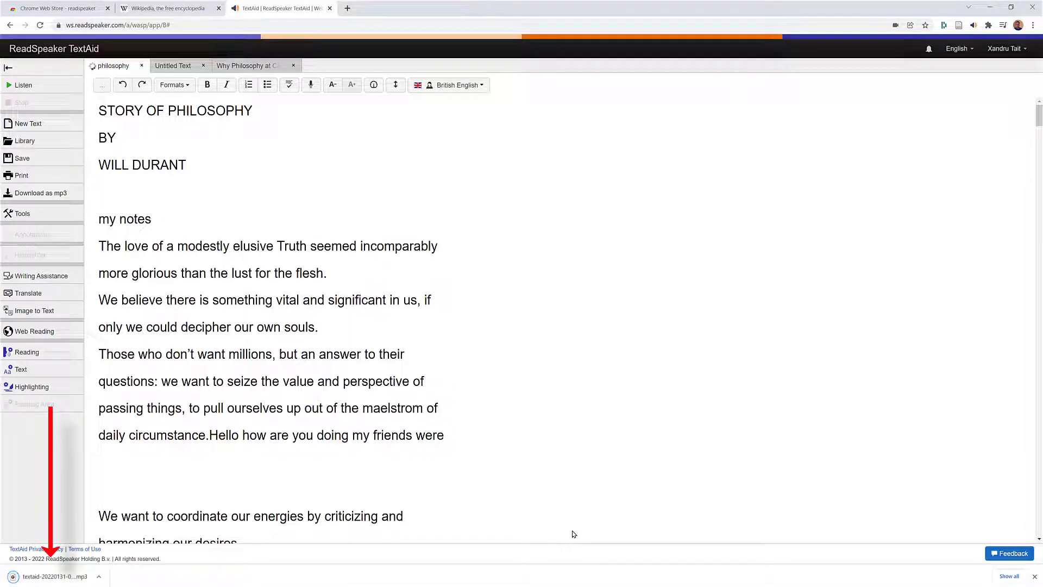
click(77, 580)
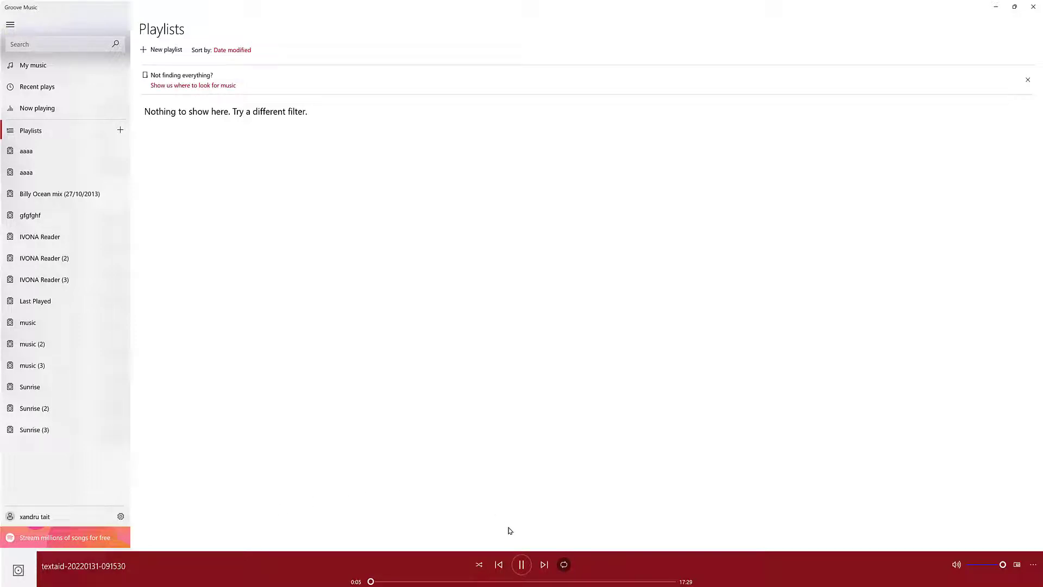
click(521, 565)
click(1034, 6)
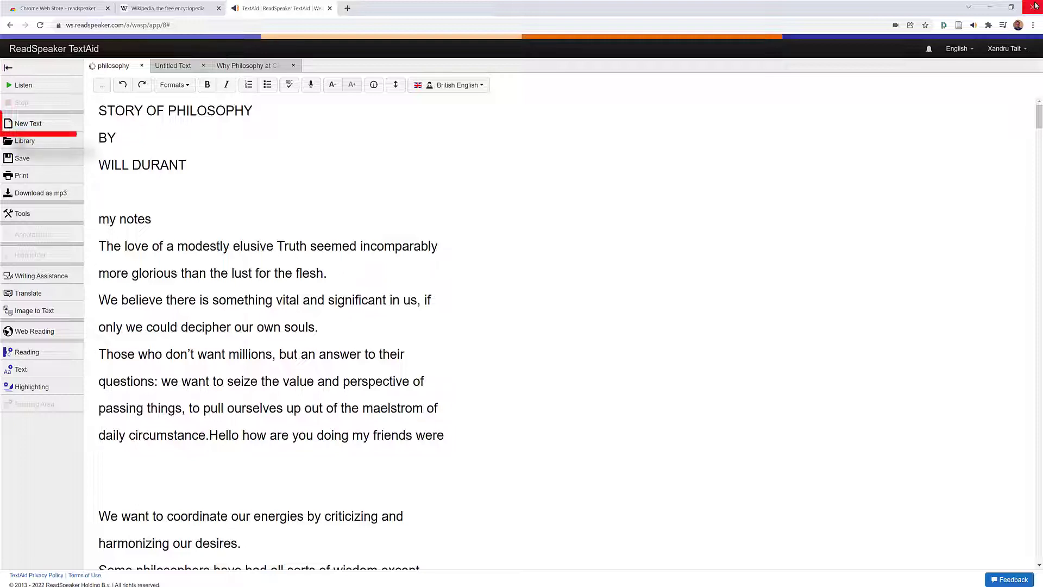
Create a new blank text, and return to the open philosophy text to save it.
click(25, 126)
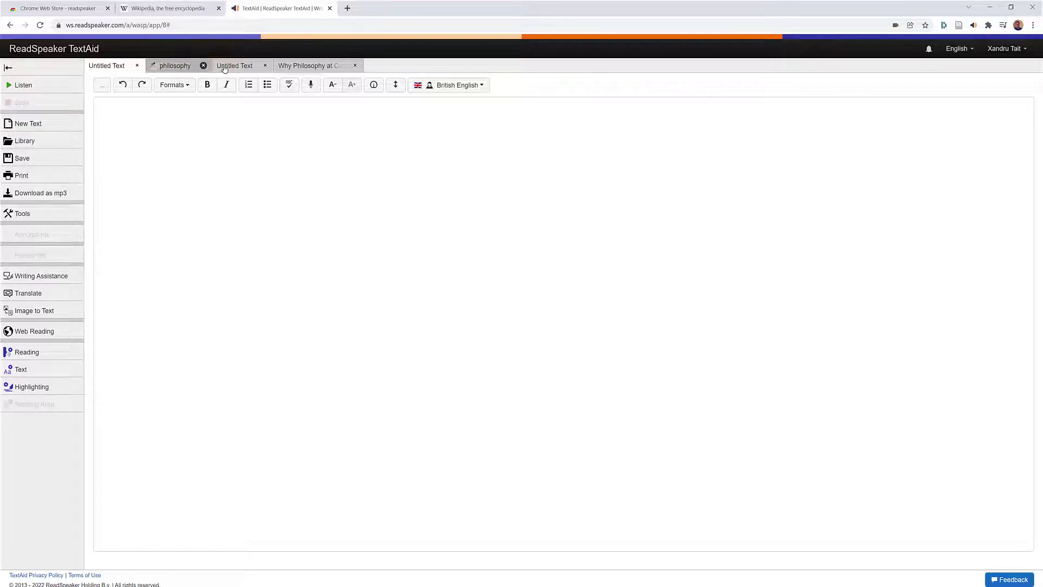
click(295, 66)
click(174, 66)
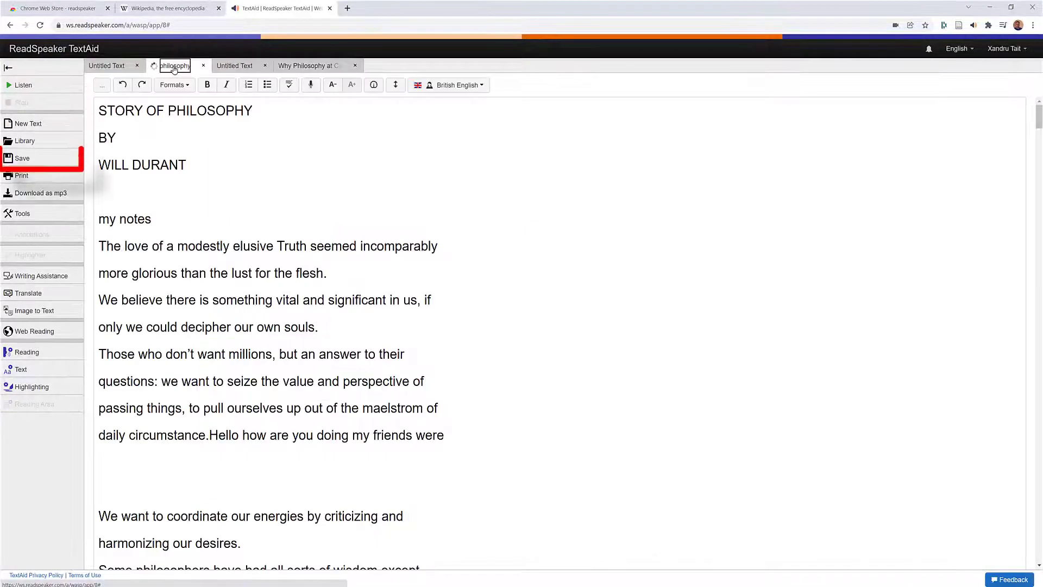
click(24, 159)
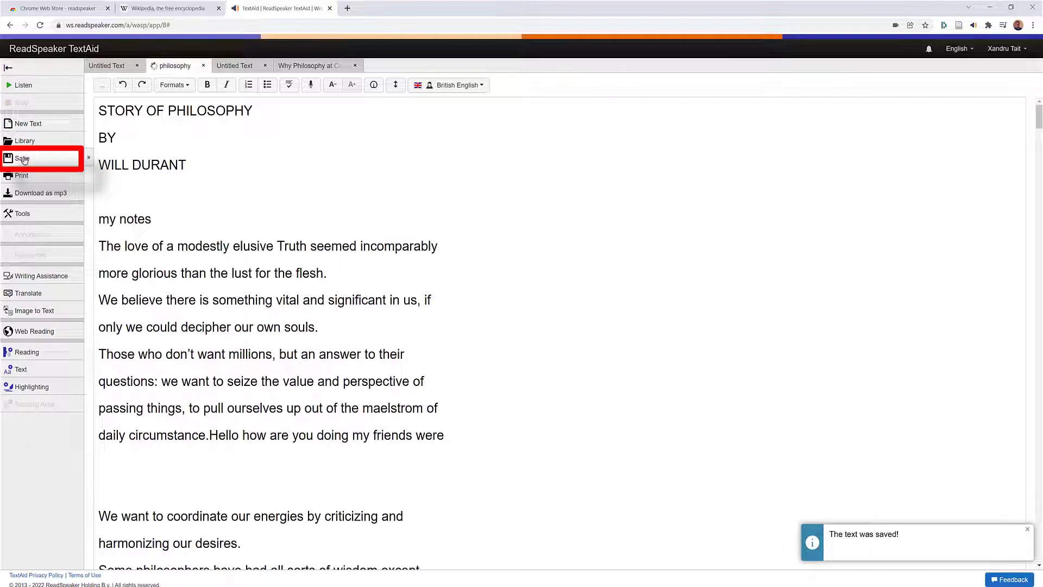
Download the philosophy text as a Word document named "phil", and check the file in Word before closing it.
click(89, 158)
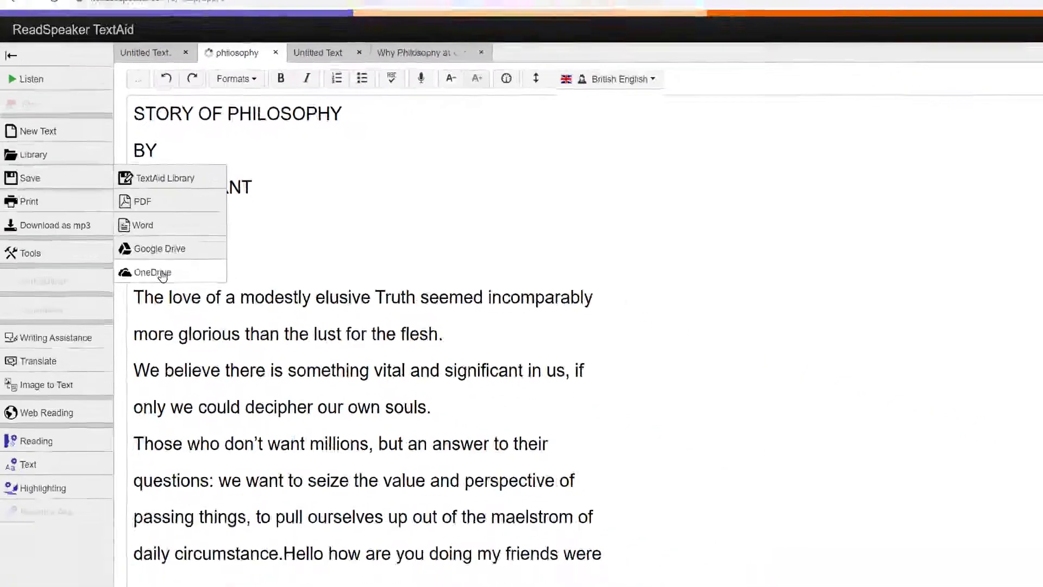
click(145, 225)
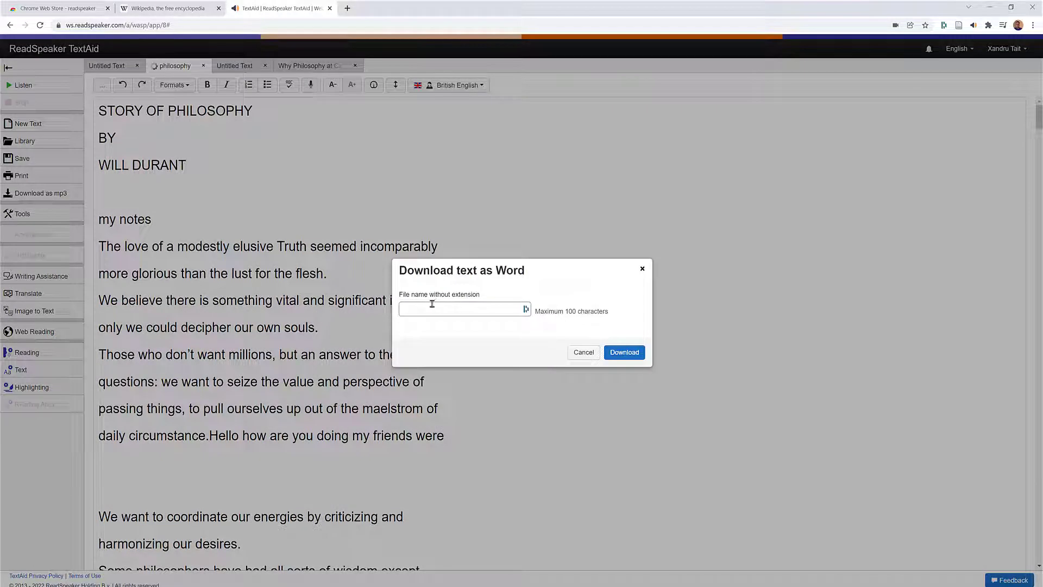
click(425, 308)
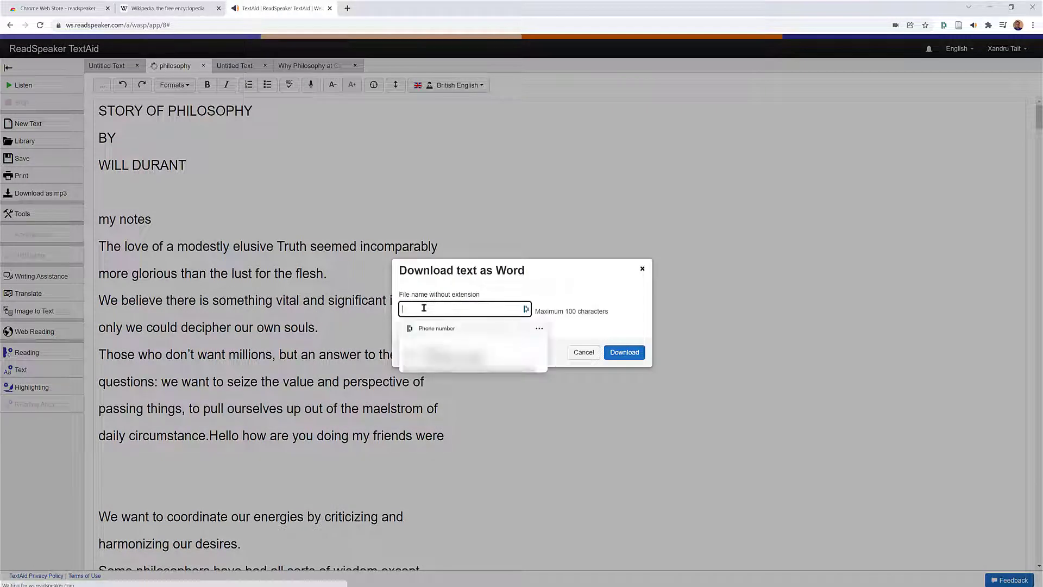
text(phi)
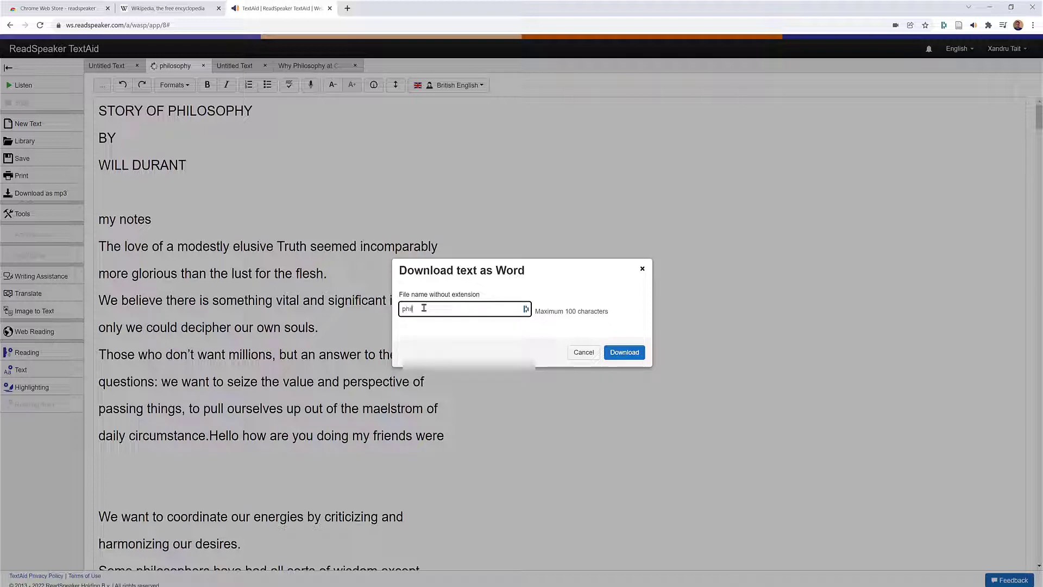
text(l)
click(625, 353)
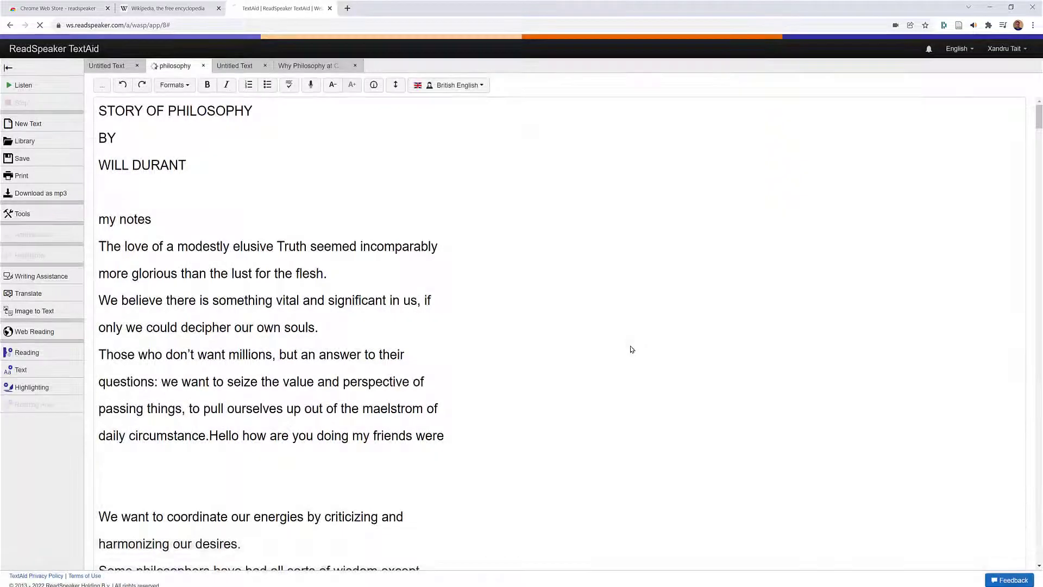
click(74, 577)
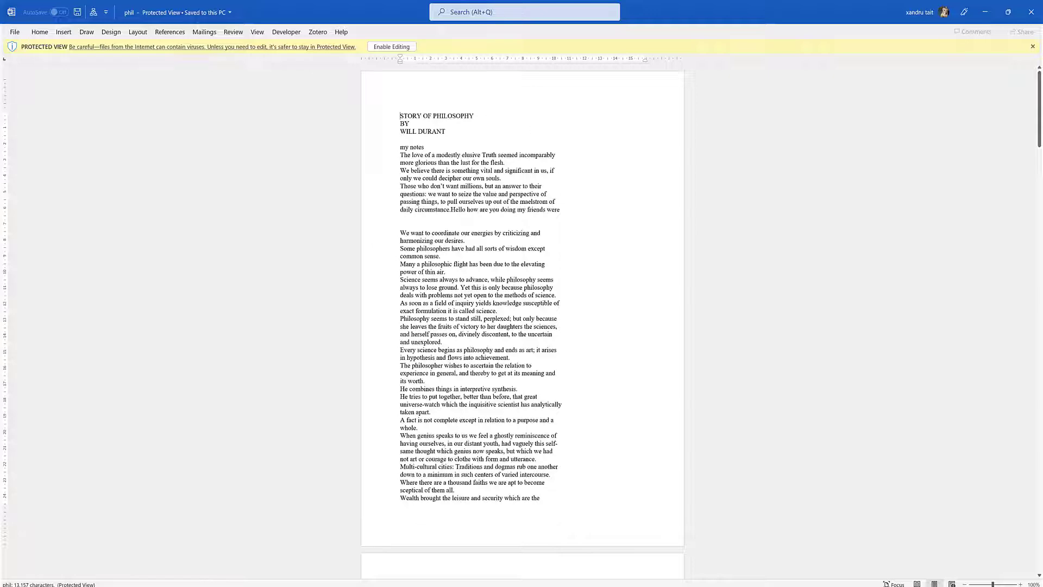
click(1035, 6)
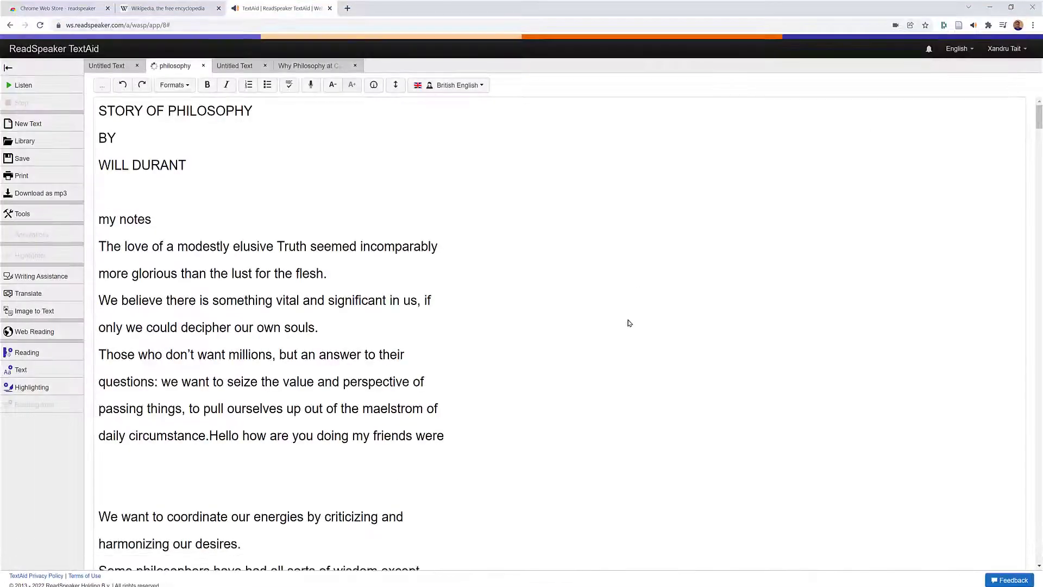